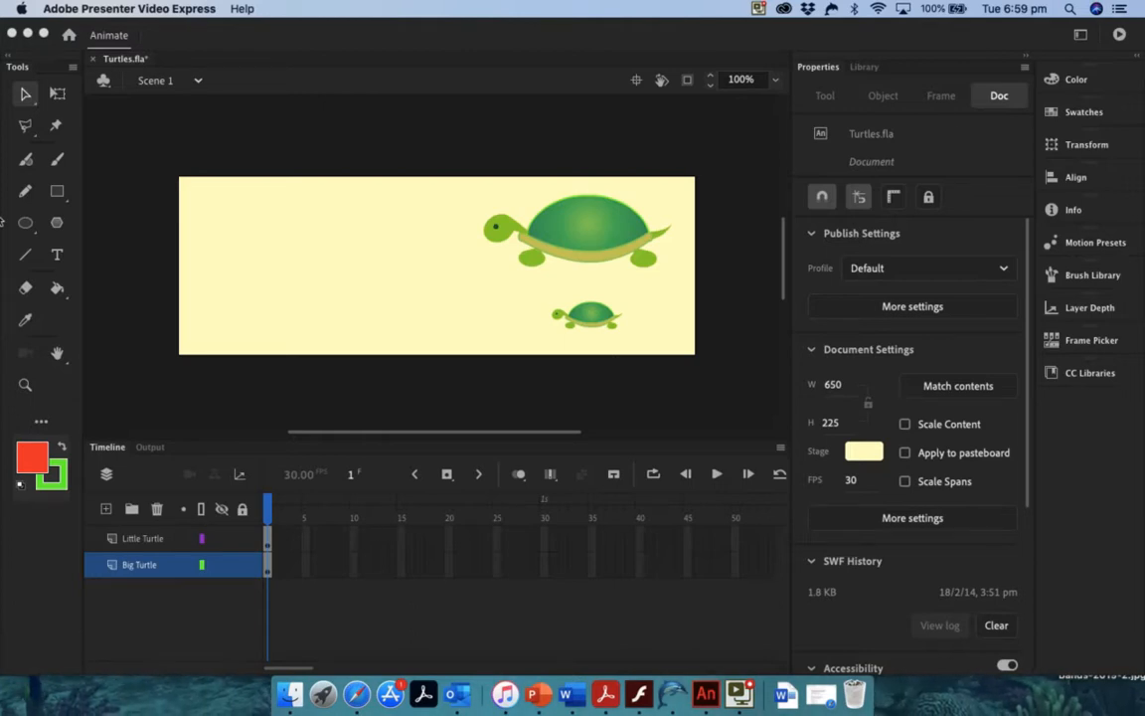
Switch the timeline to the Preview frame view and return it to the Standard view
click(514, 406)
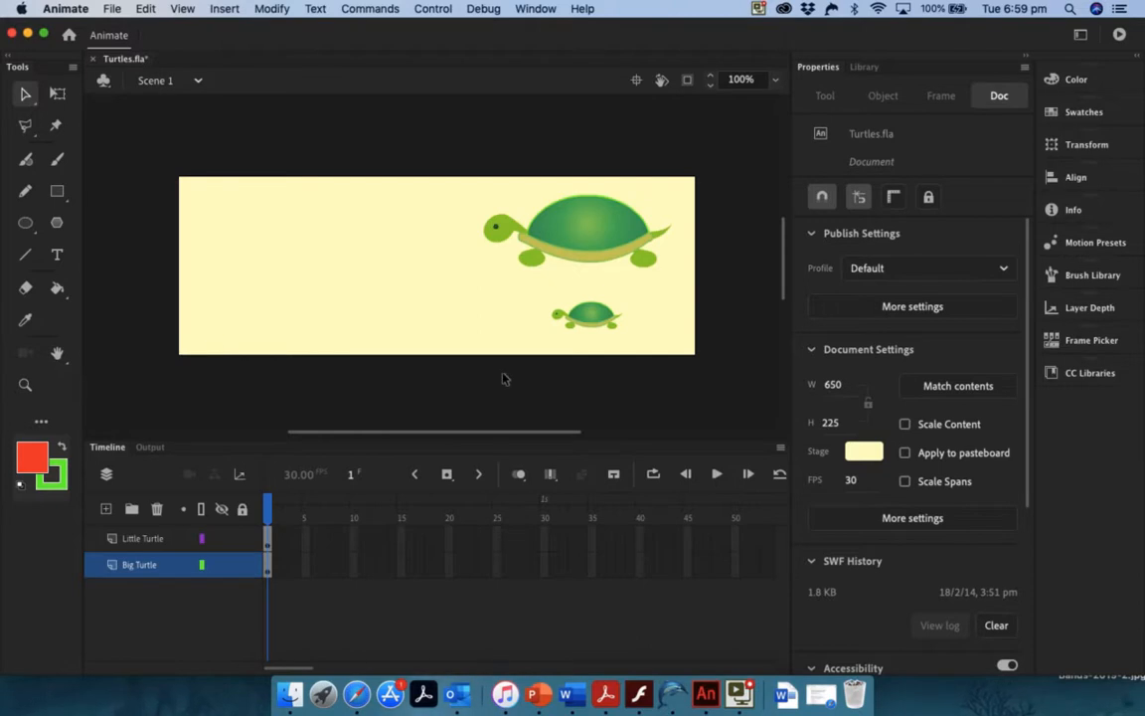
click(779, 448)
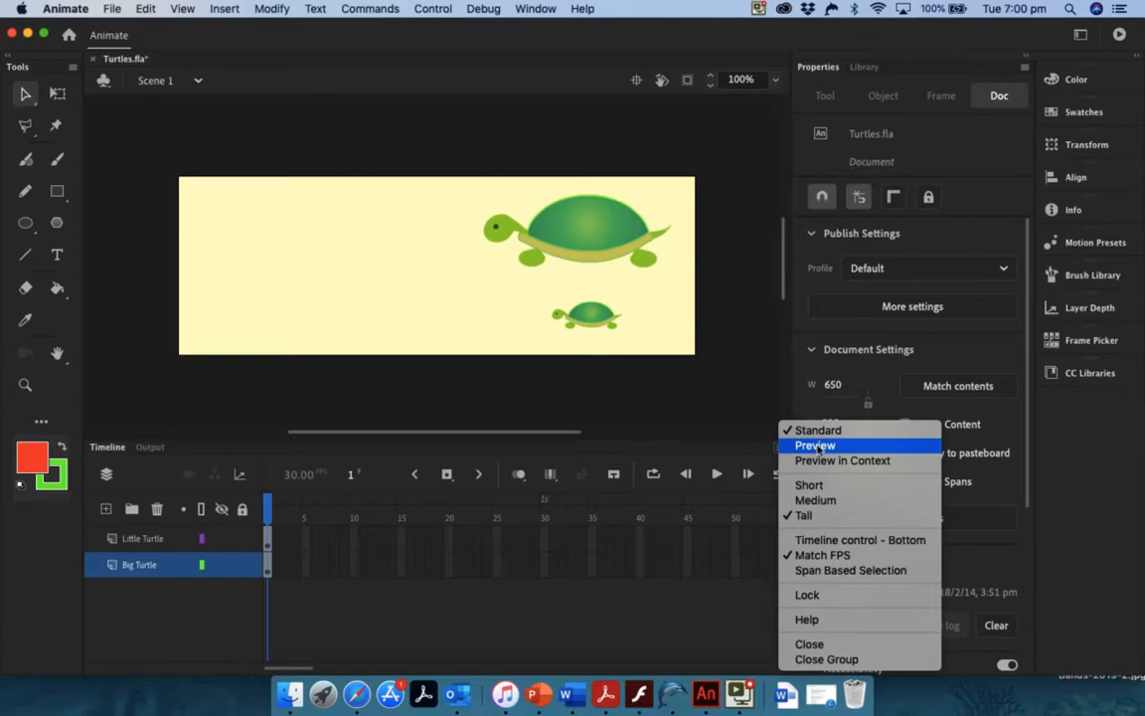
click(815, 447)
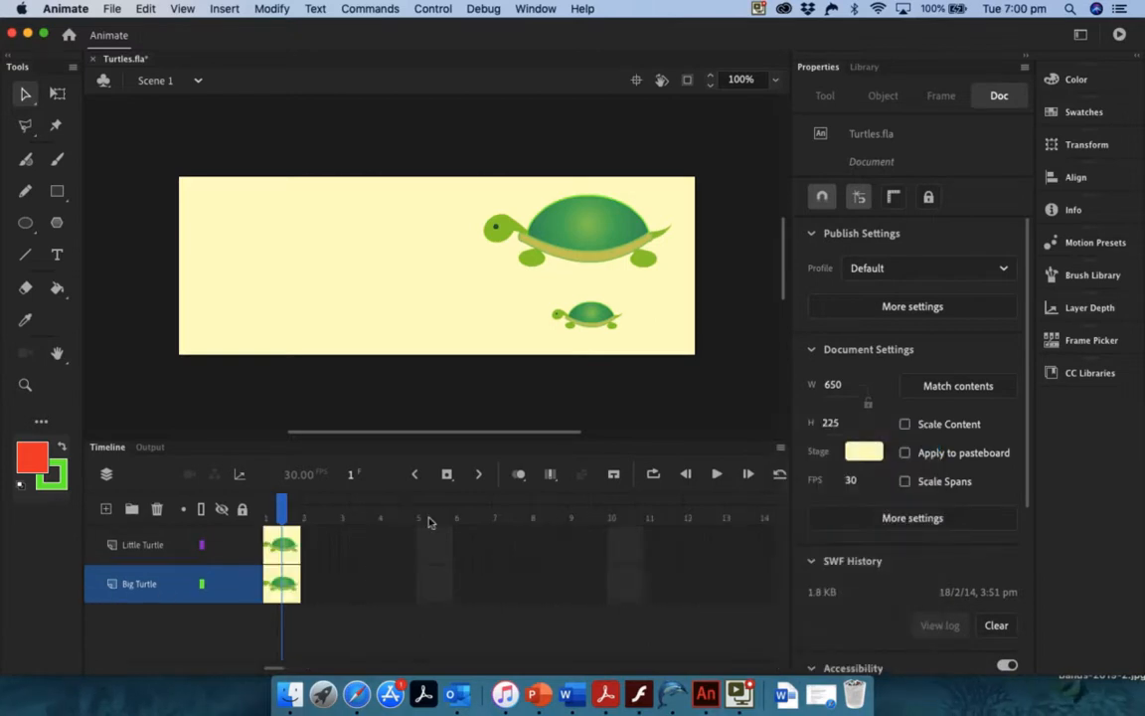
click(781, 452)
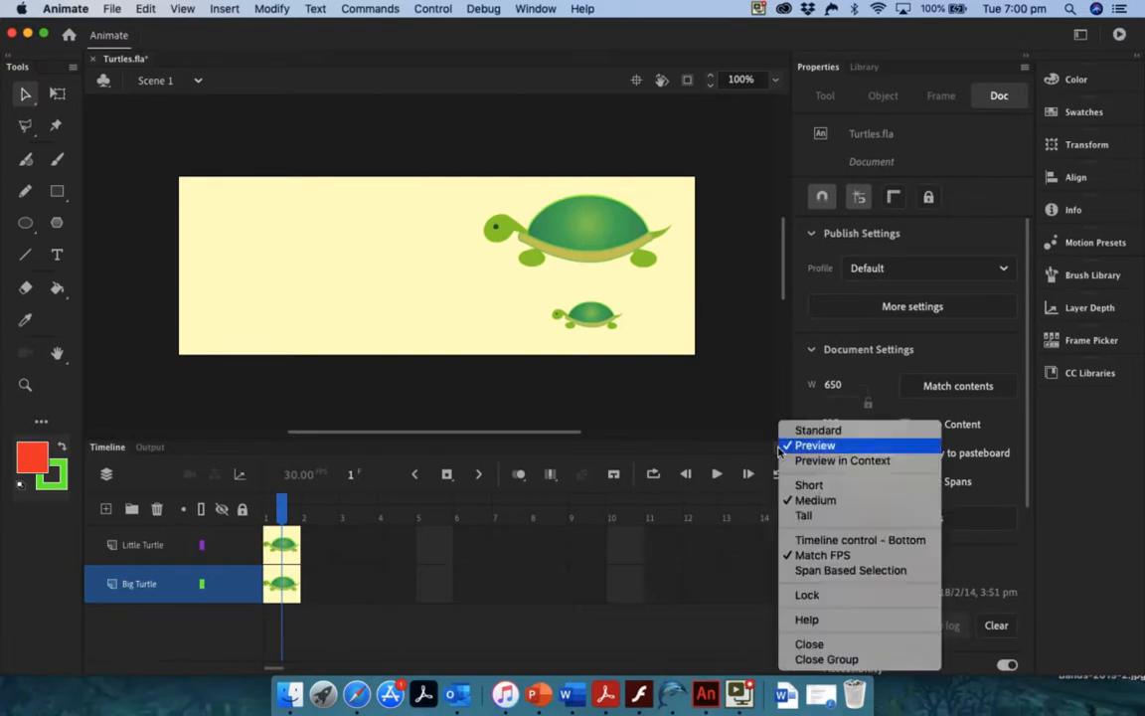
click(815, 431)
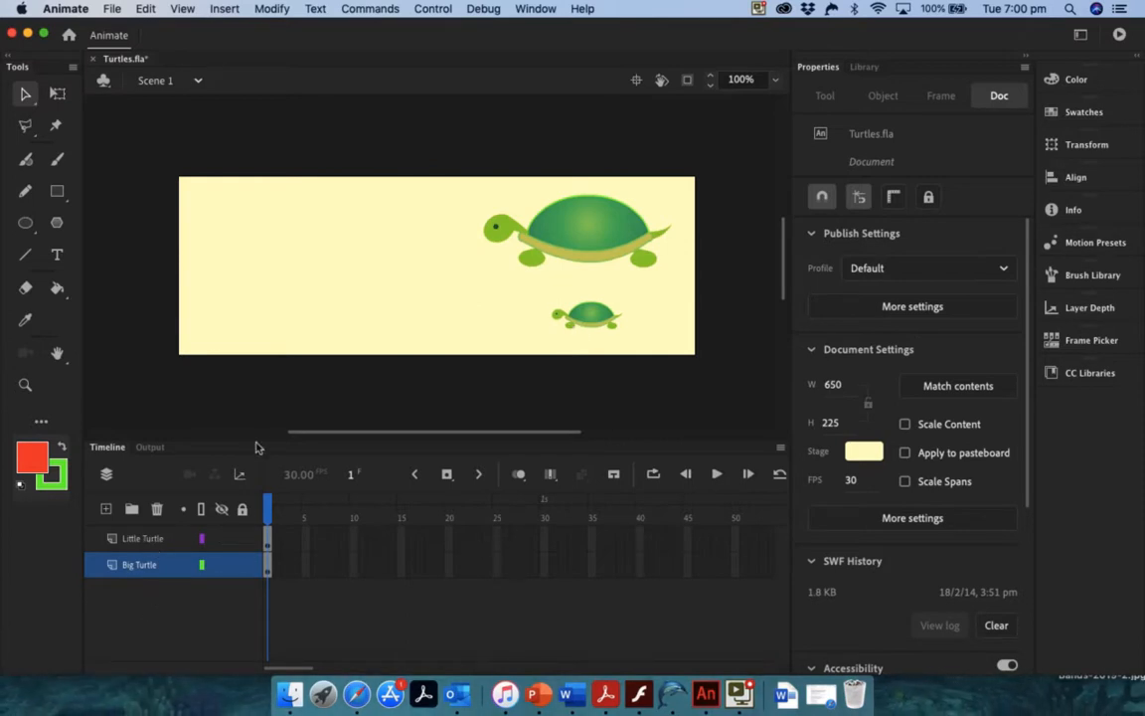
Hide the Little Turtle layer and extend the Big Turtle layer by inserting a frame at frame 50
click(219, 541)
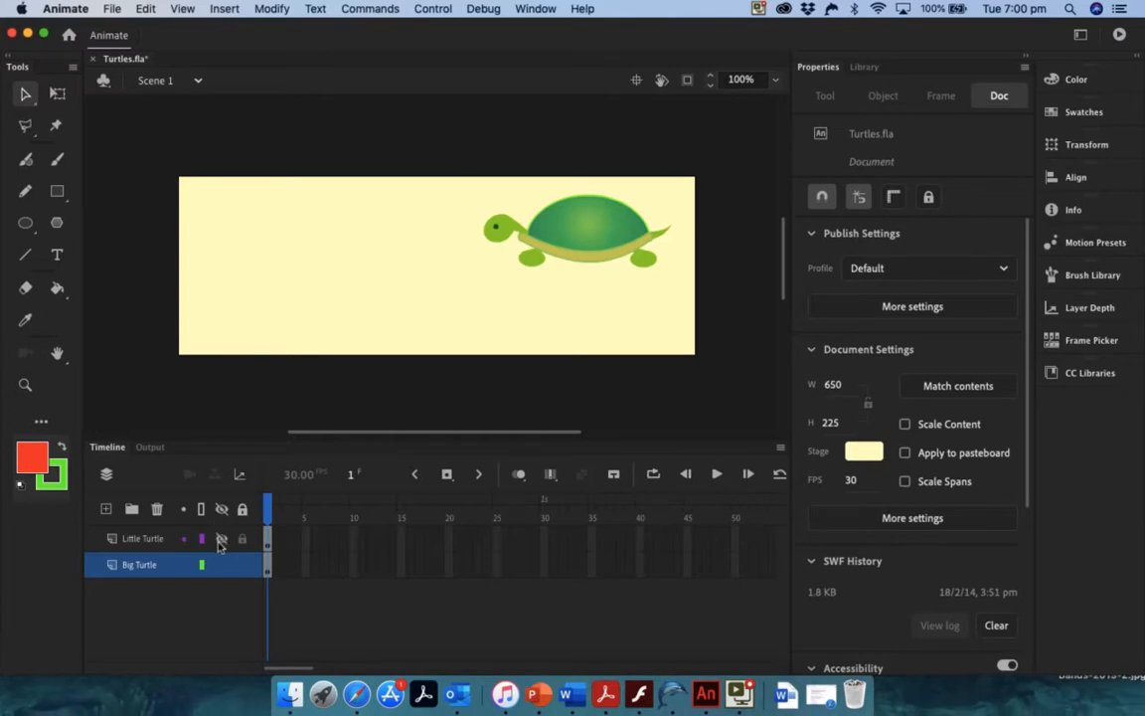
click(134, 566)
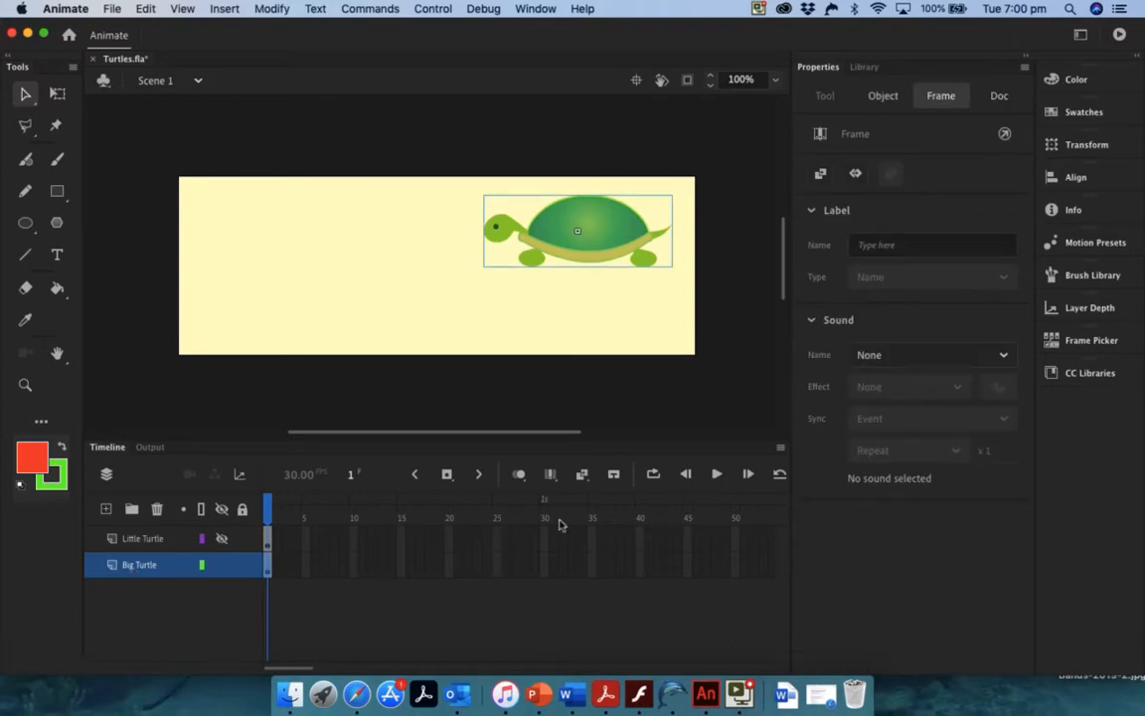
click(736, 565)
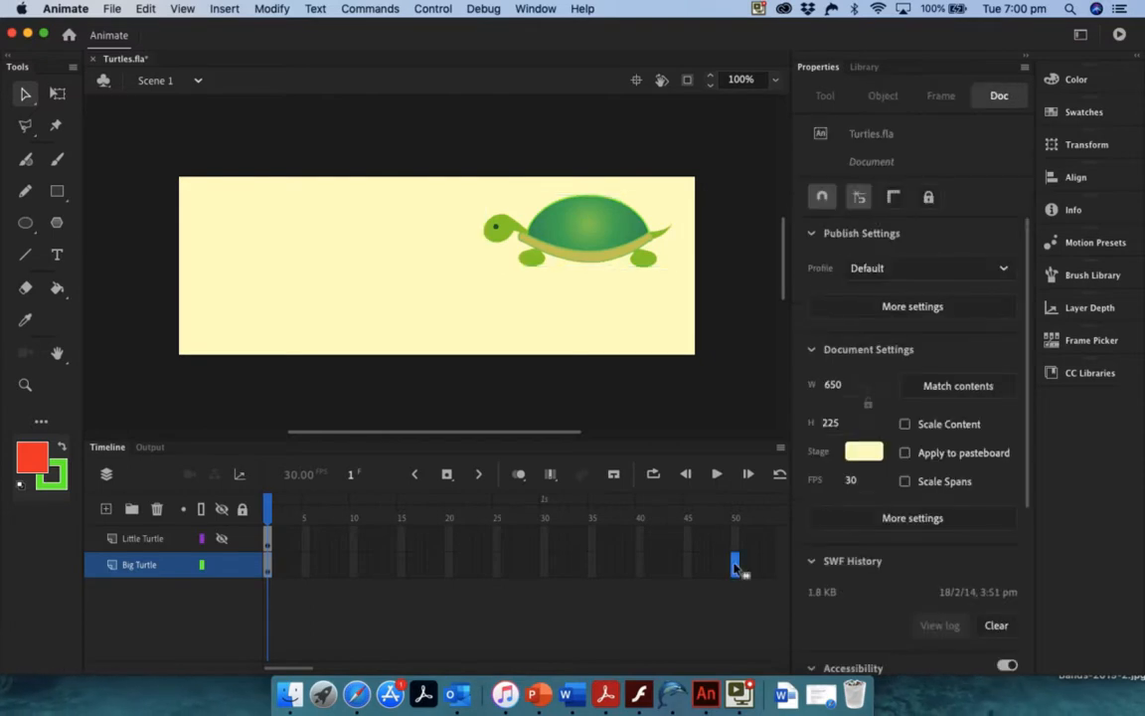
click(226, 10)
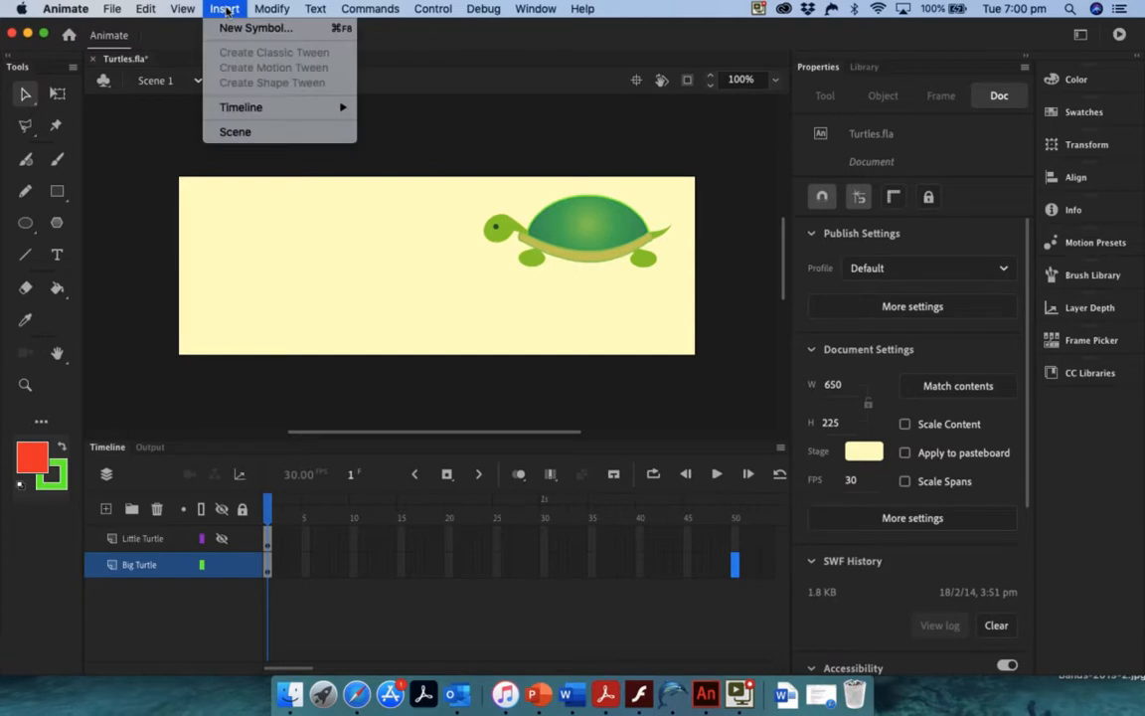
mouse_move(247, 105)
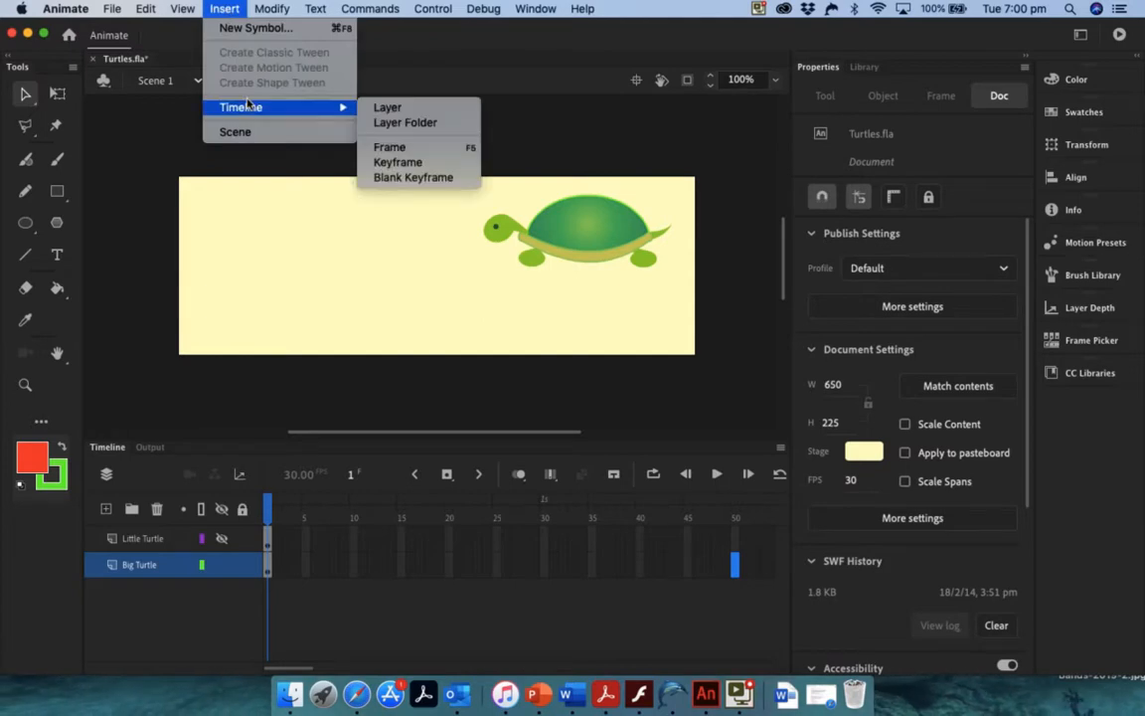
click(387, 148)
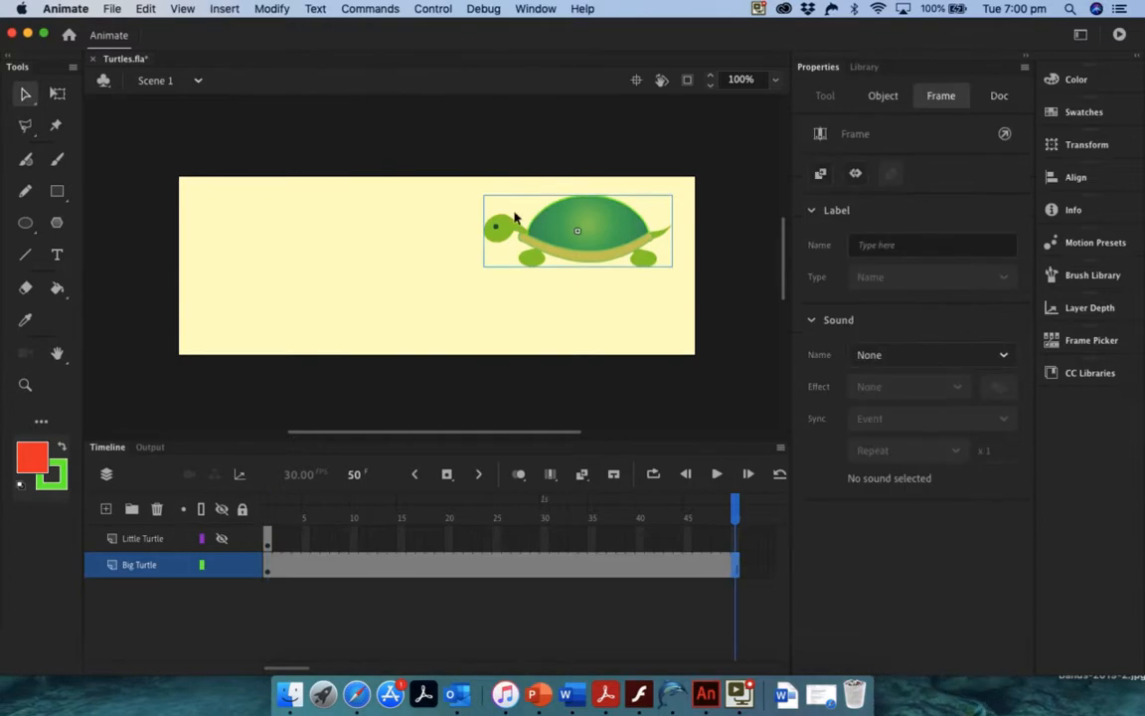
Scrub and play the timeline to check the extended Big Turtle frame span
click(737, 514)
drag(585, 491, 131, 479)
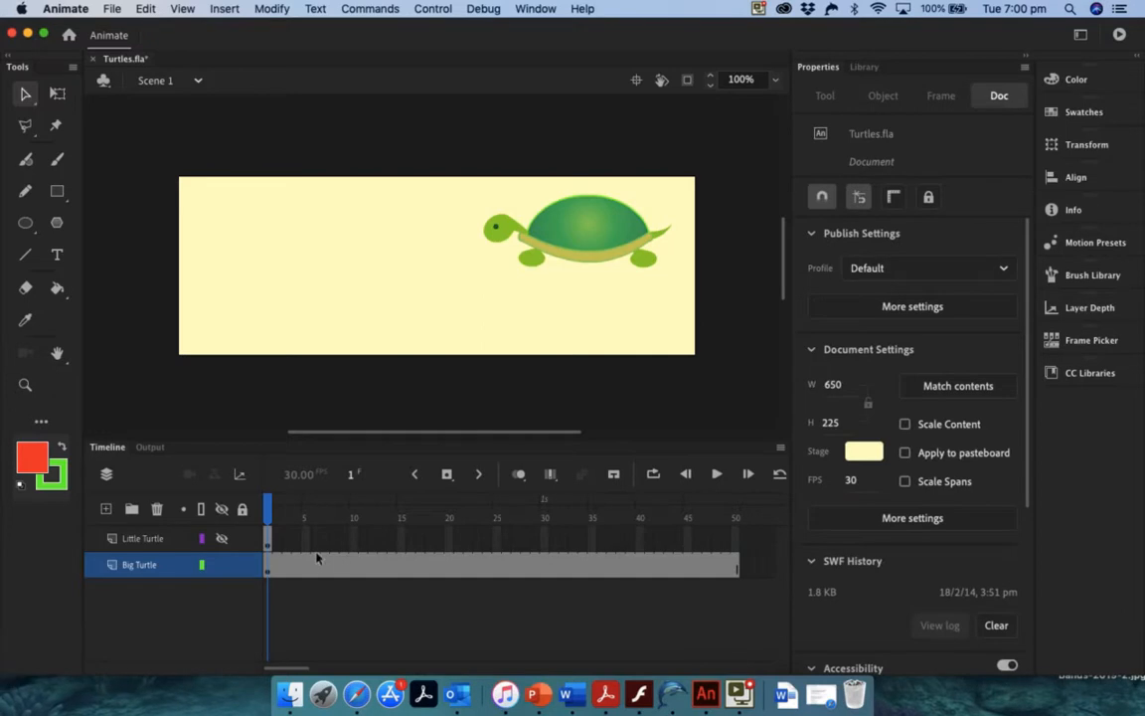
click(284, 570)
key(period)
key(period)
key(period)
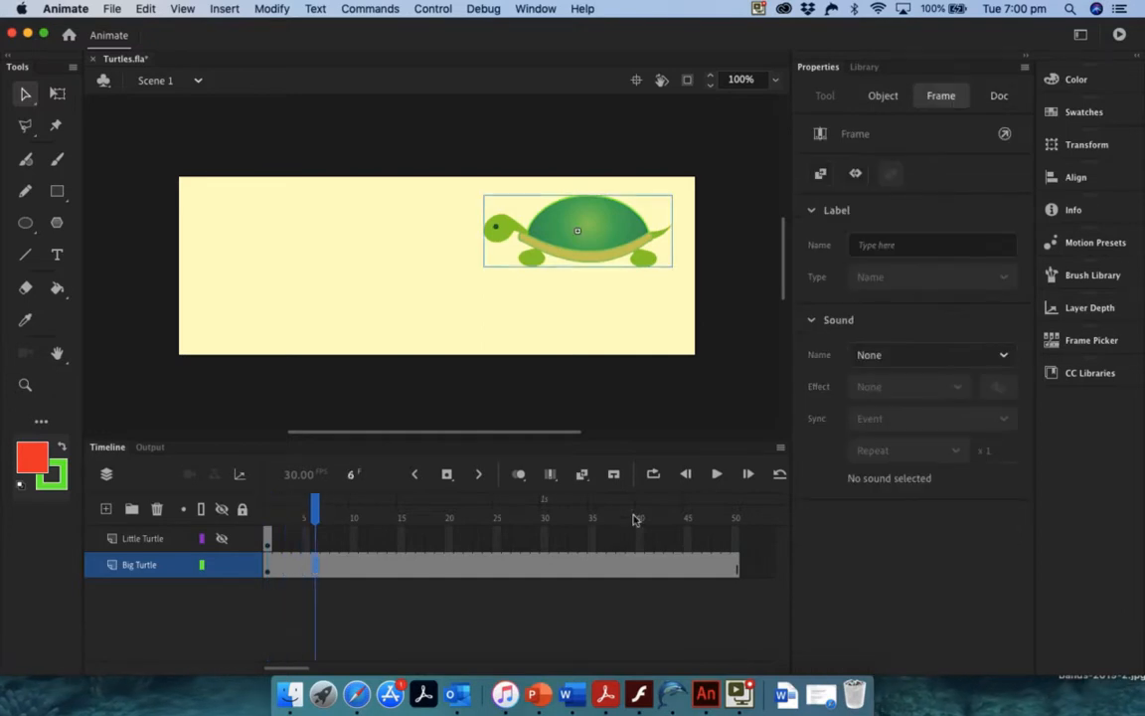
click(716, 474)
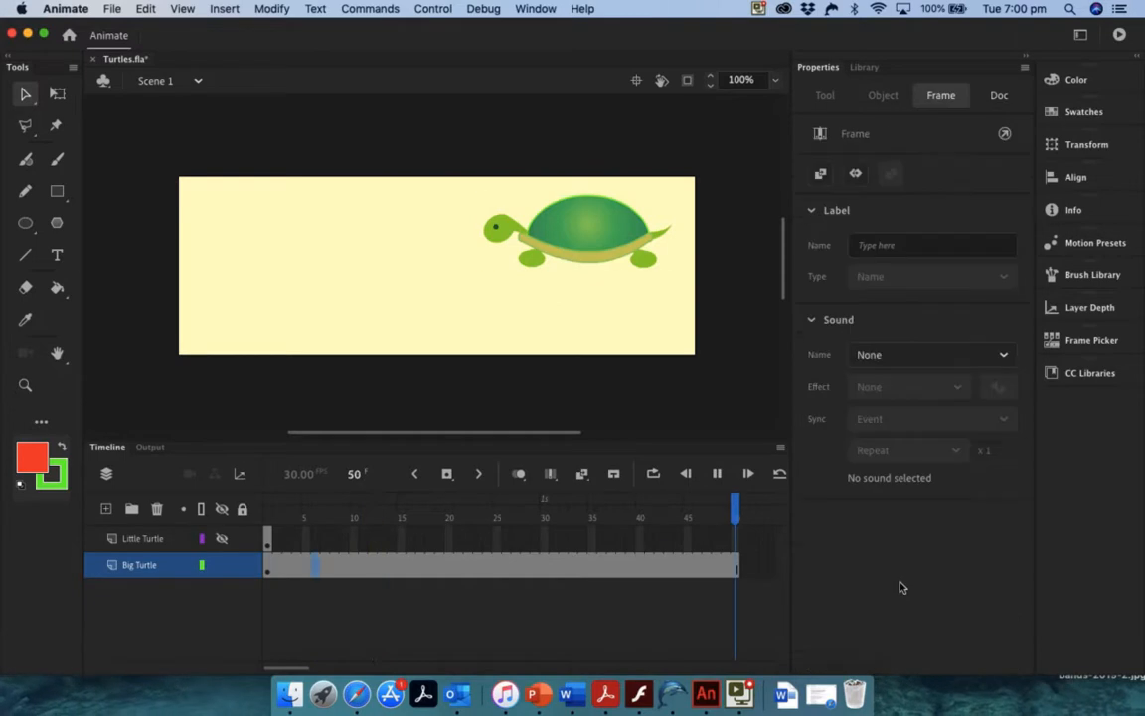
click(653, 473)
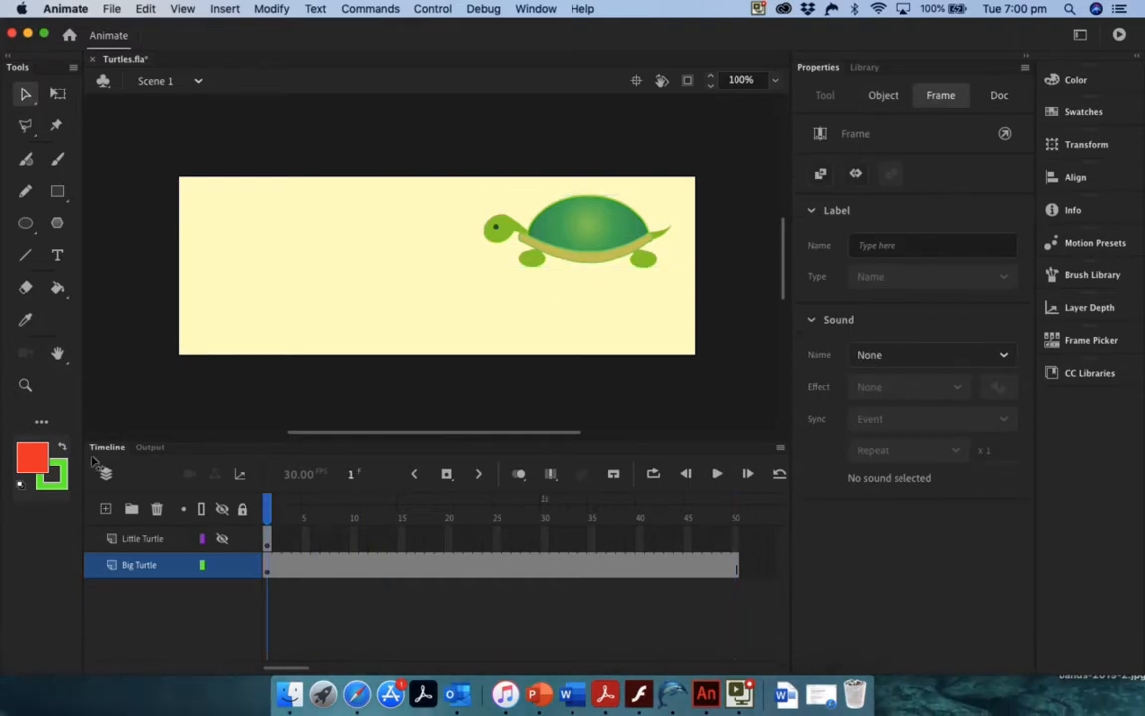
Create a classic tween on the Big Turtle layer and move the big turtle horizontally to the stage's left side at frame 50
right_click(298, 565)
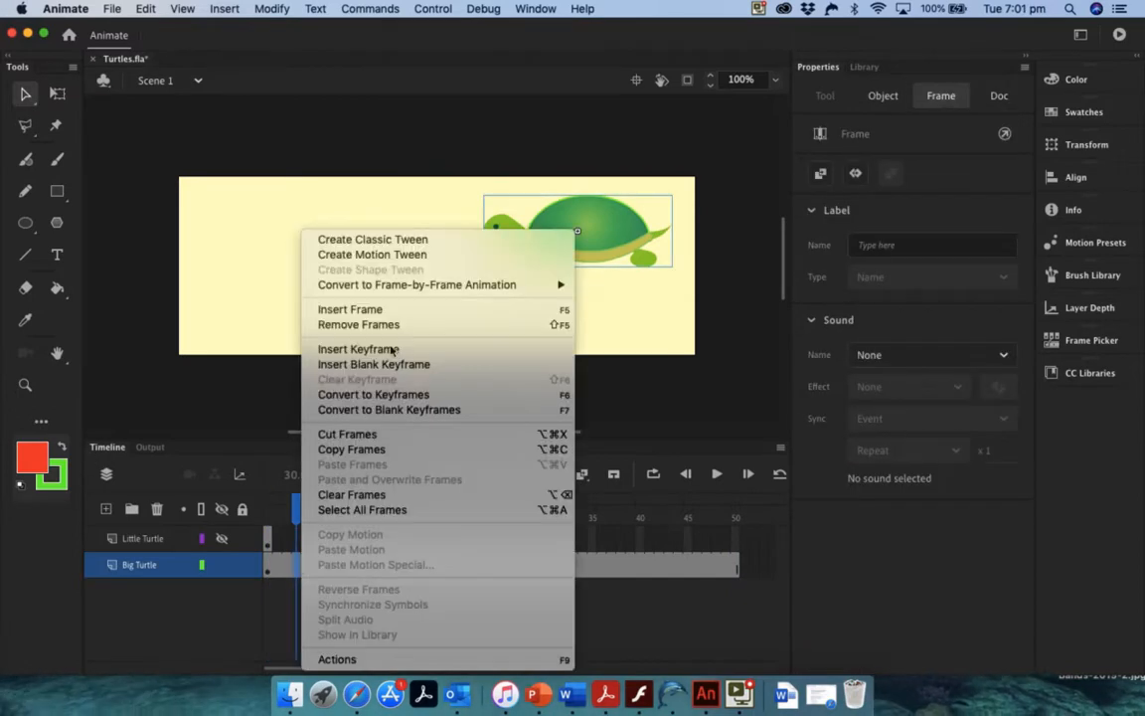
click(370, 240)
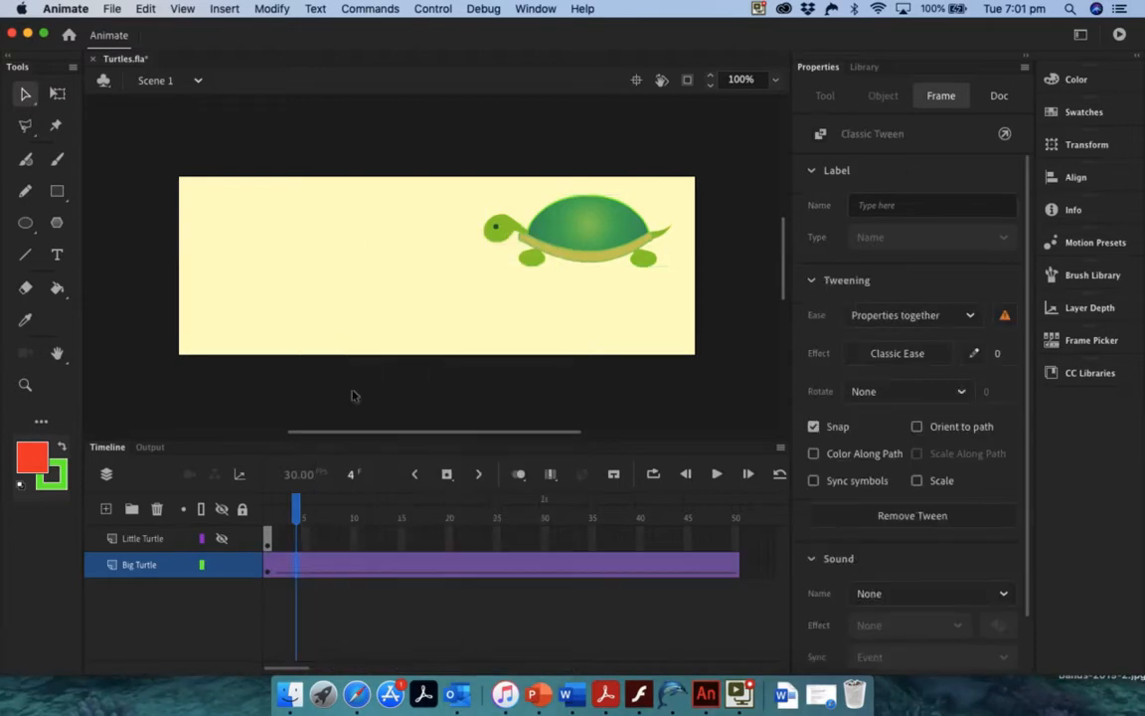
click(714, 475)
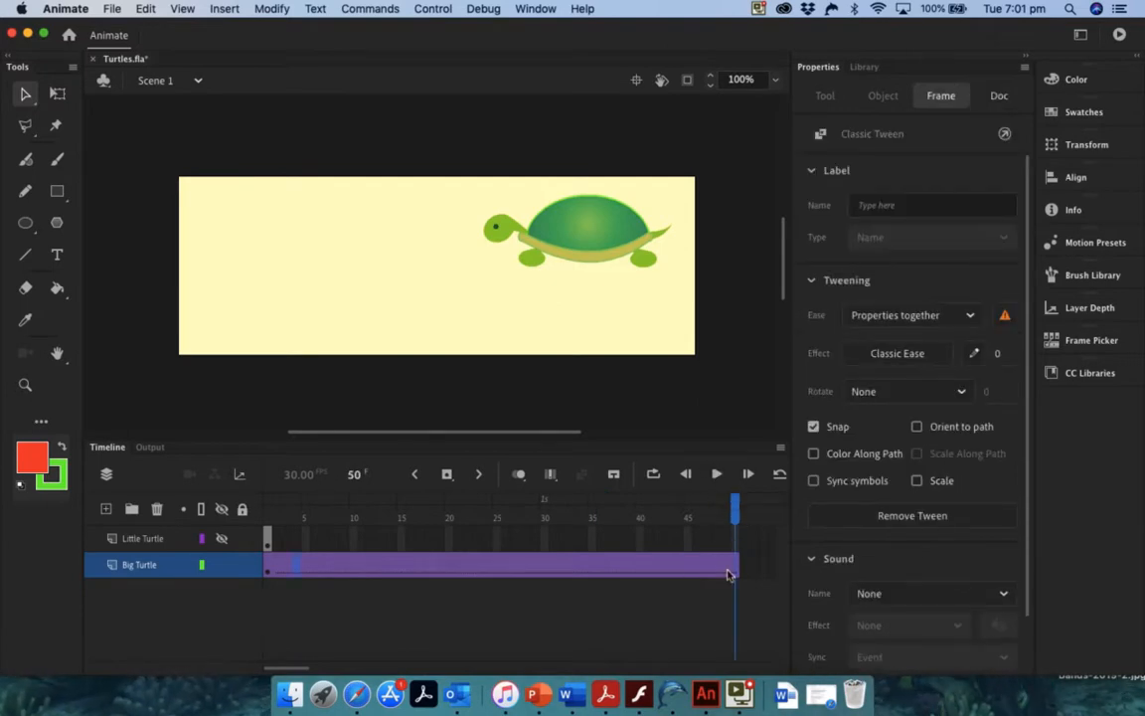
click(576, 234)
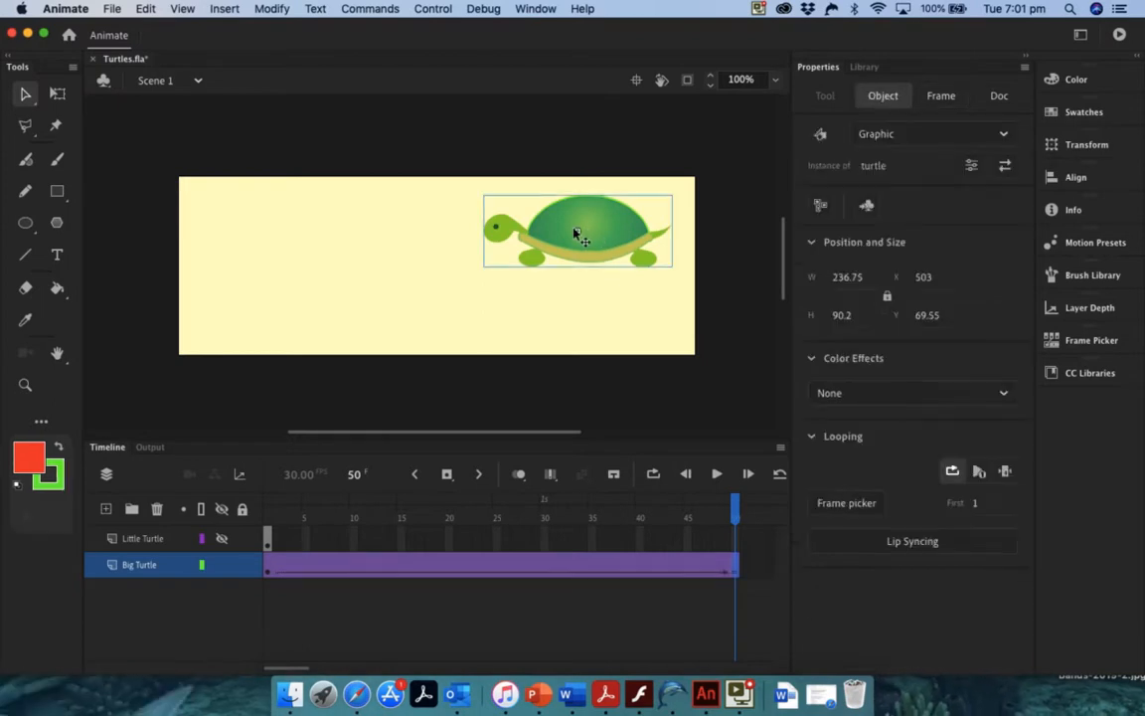
drag(596, 225, 325, 223)
Scrub and play the timeline to review the big turtle's movement, then return to frame 1
click(735, 516)
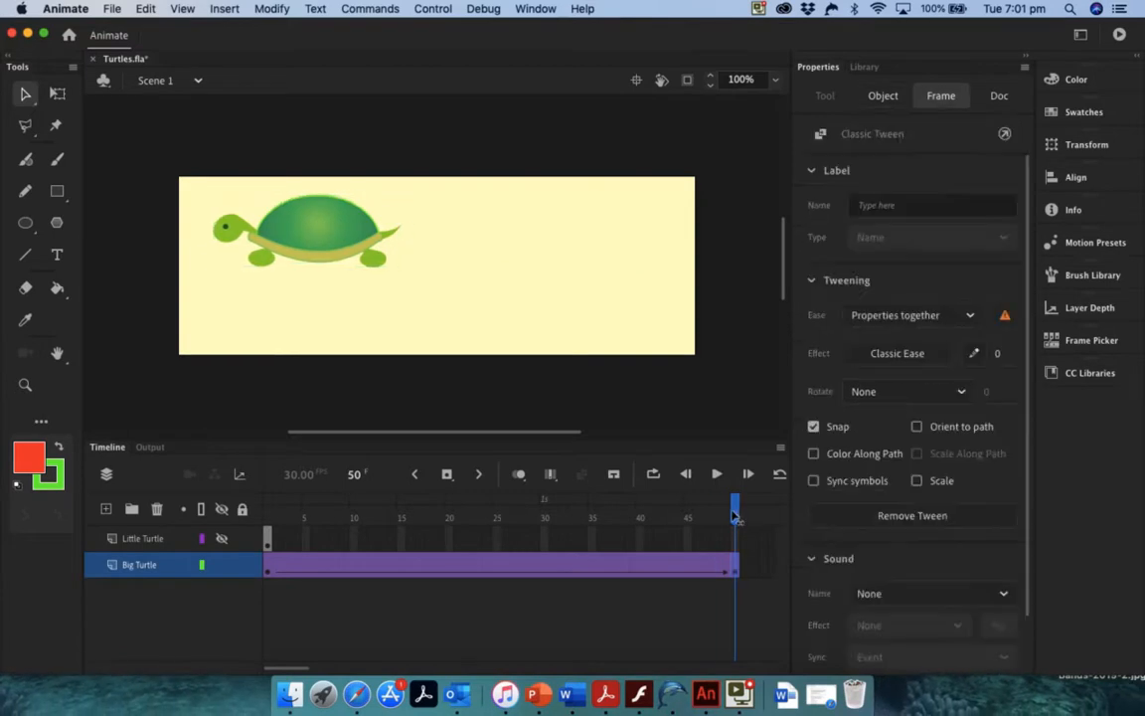
drag(736, 515, 707, 516)
click(618, 465)
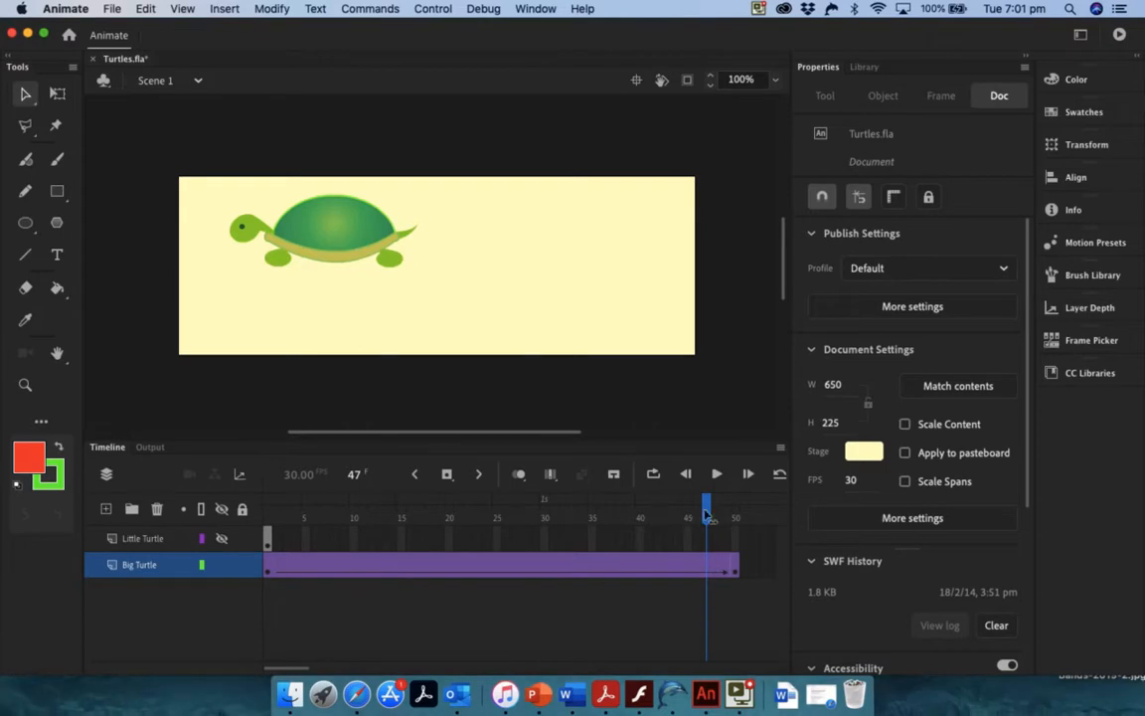
drag(708, 504, 230, 475)
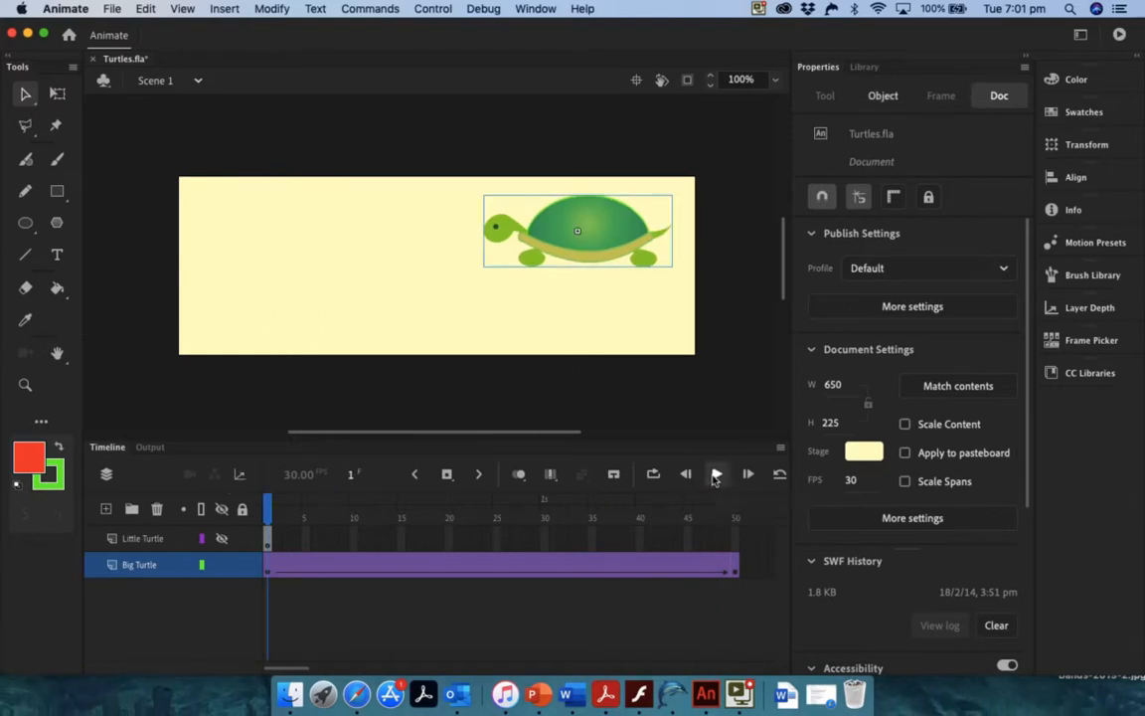
click(715, 475)
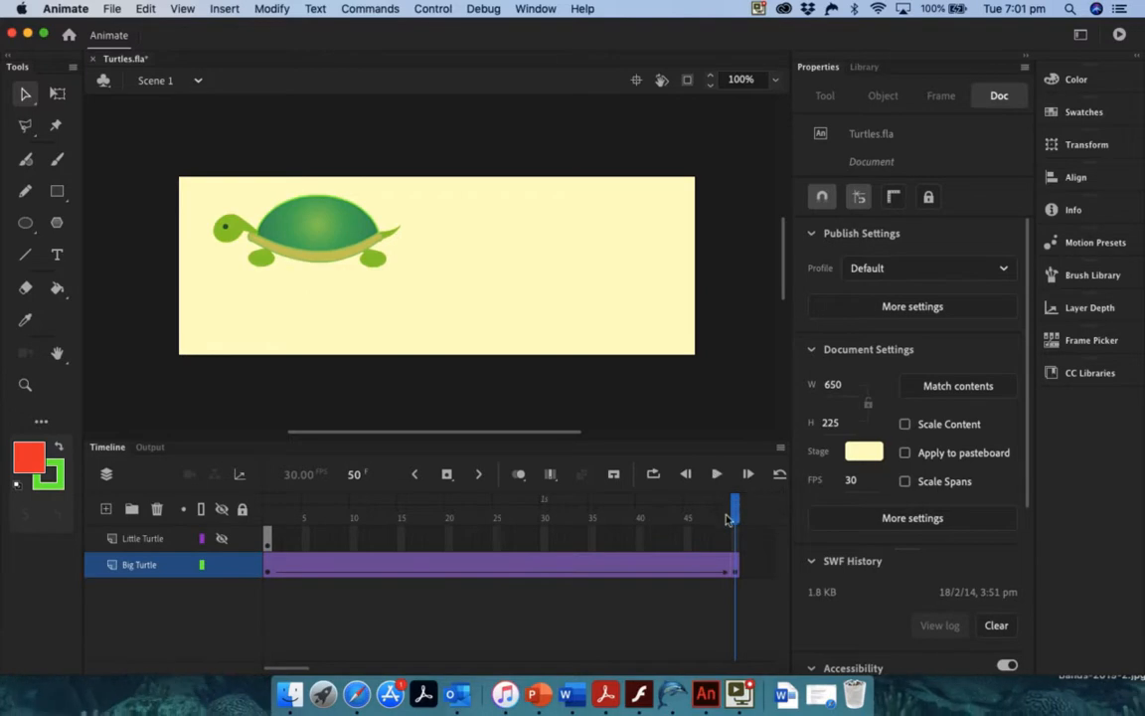
drag(736, 512, 229, 457)
Hide the Big Turtle layer and show the Little Turtle layer
mouse_move(213, 568)
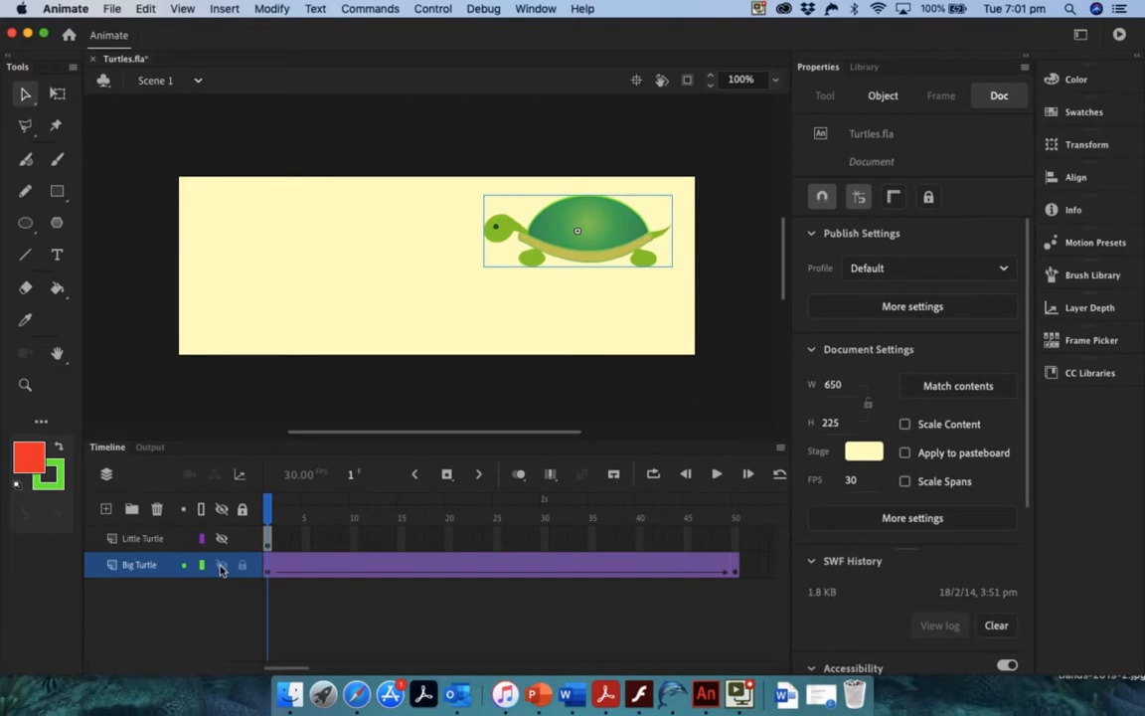
click(220, 566)
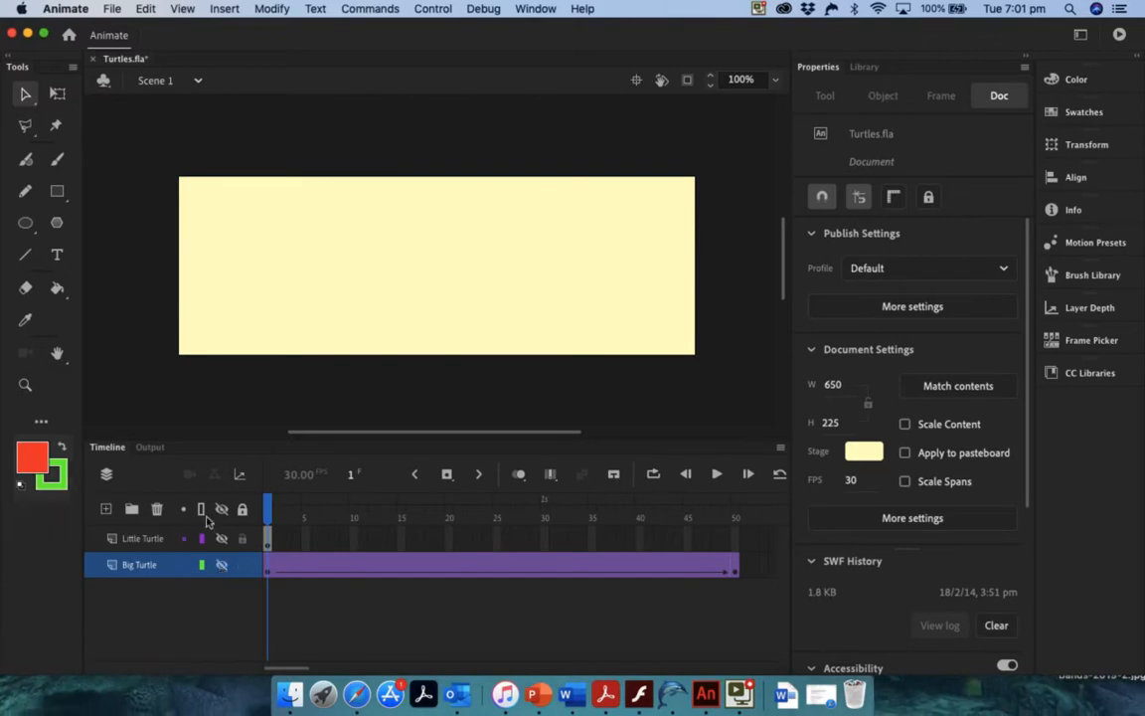
click(220, 540)
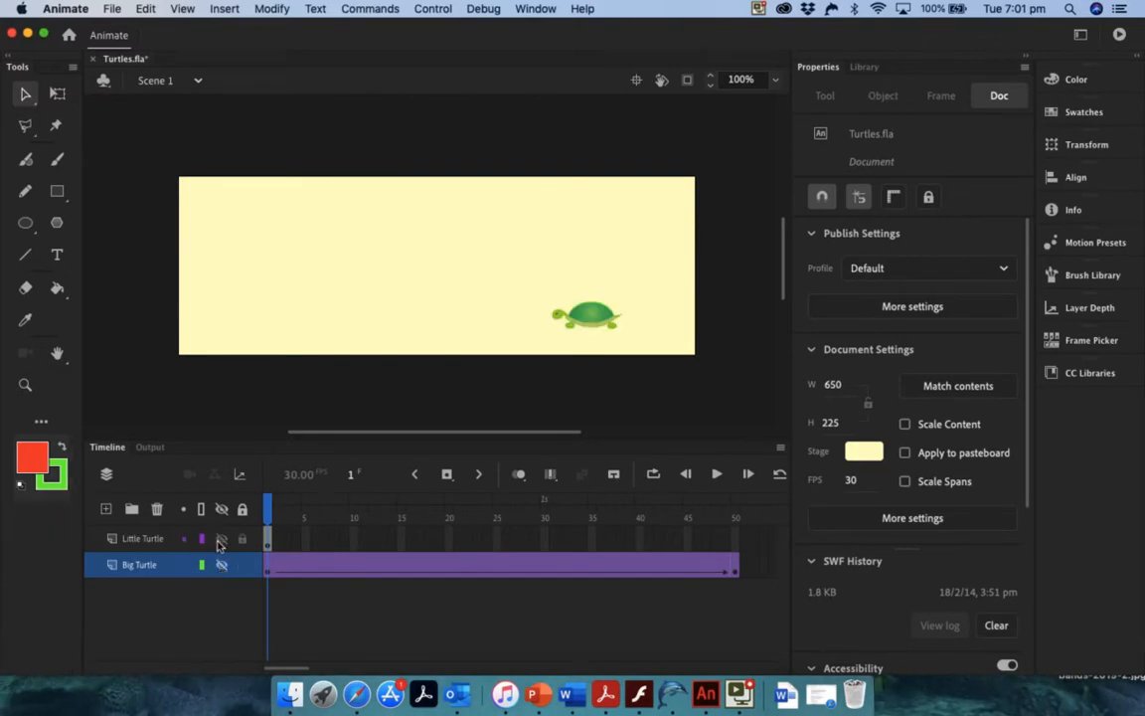
Insert a frame at frame 50 on the Little Turtle layer to extend its frame span
click(139, 542)
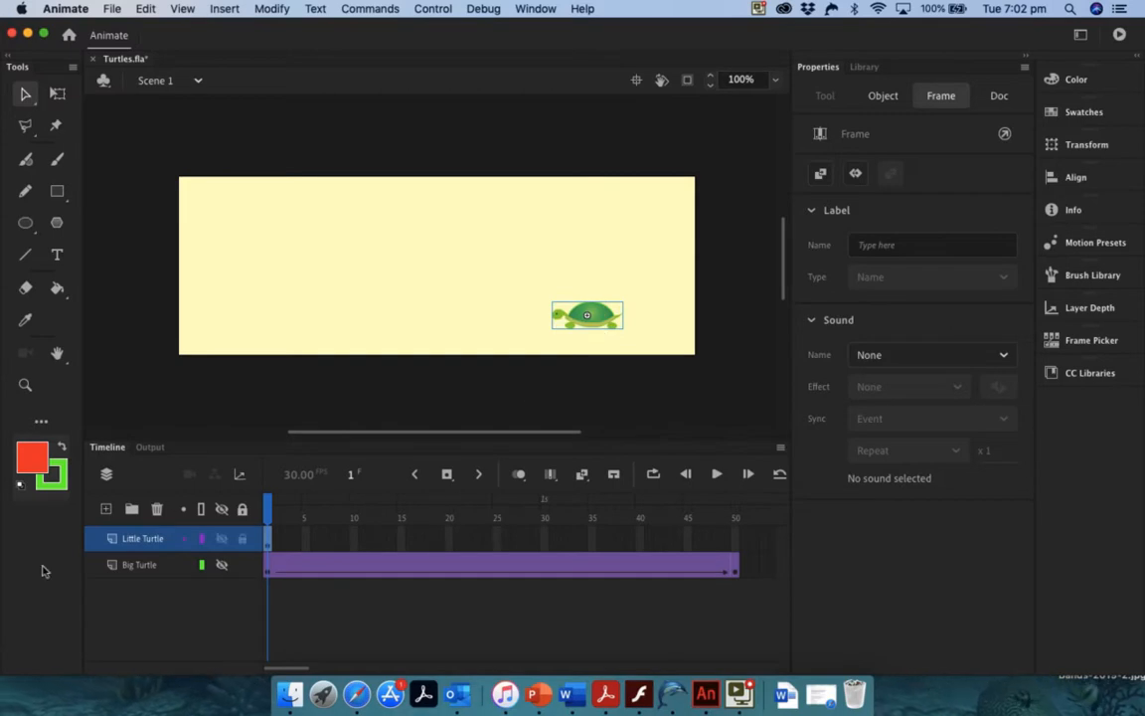
click(732, 542)
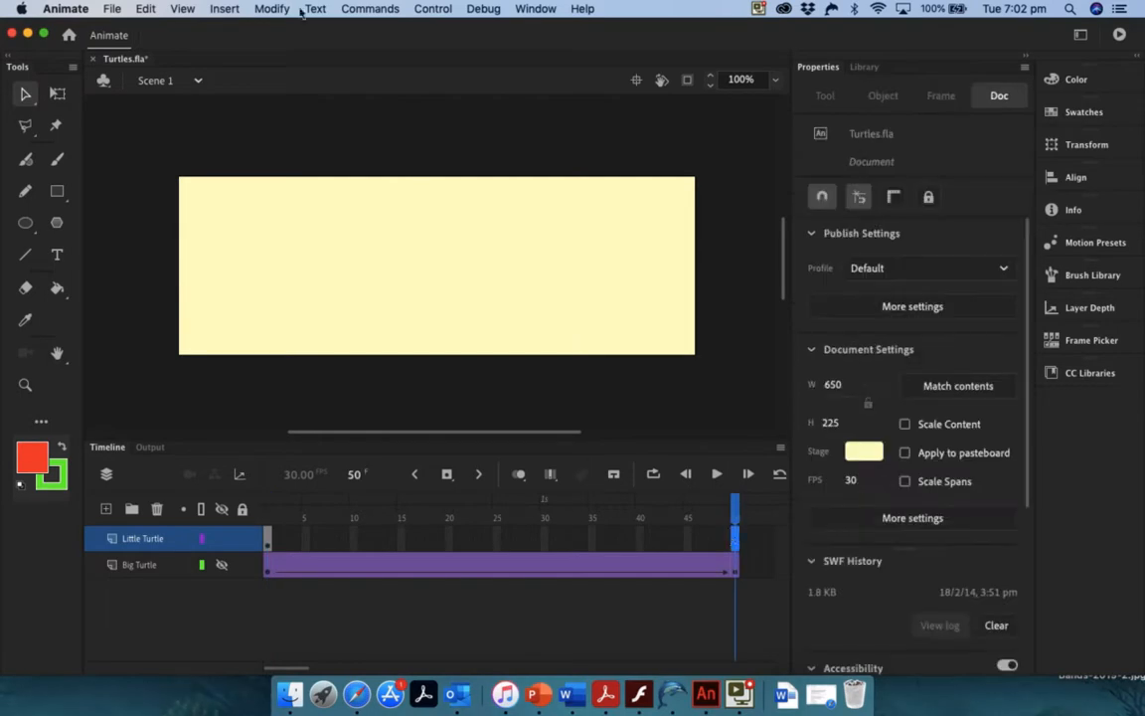
click(226, 8)
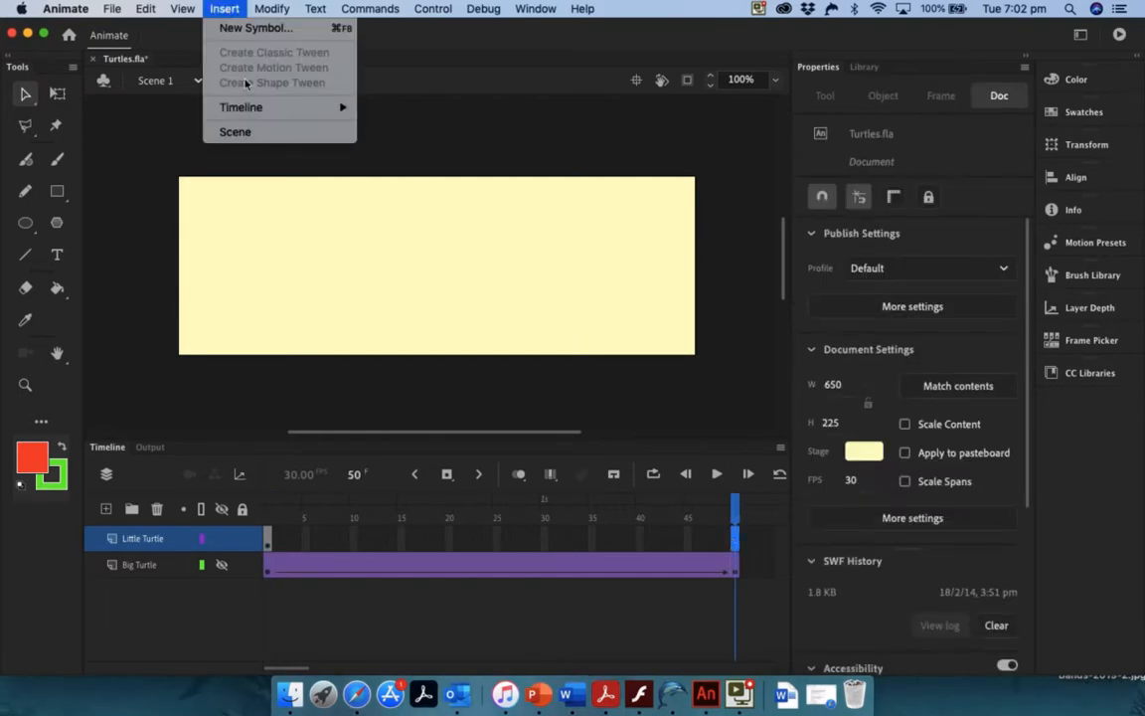
mouse_move(249, 108)
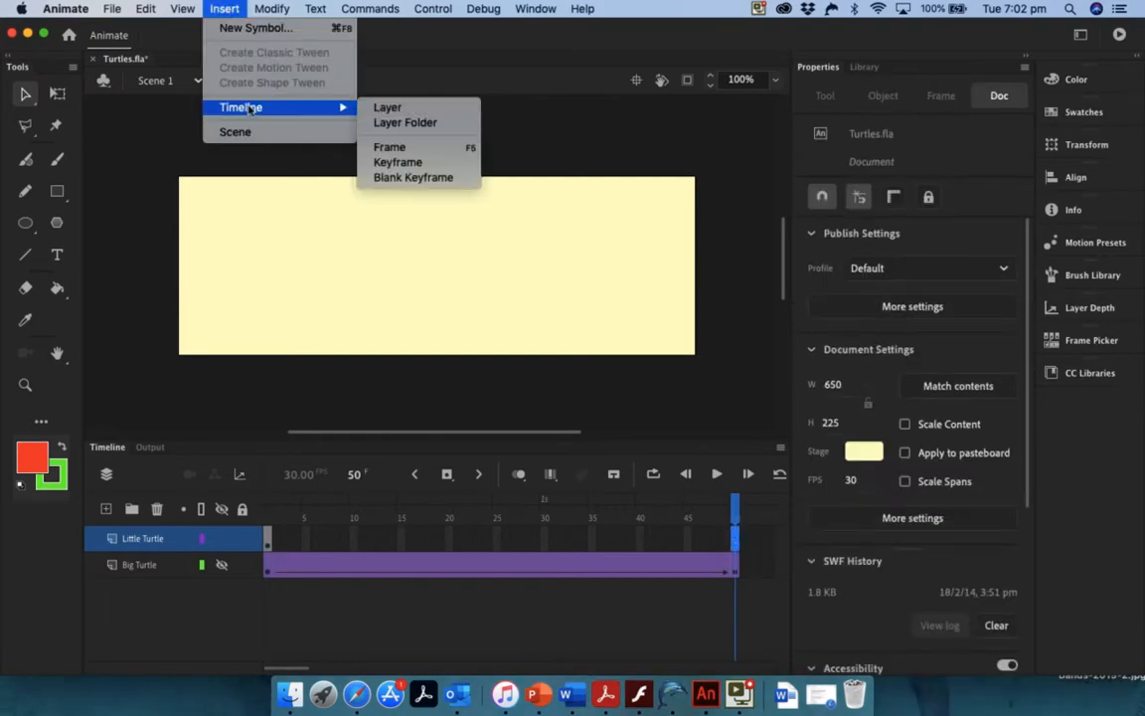
click(389, 148)
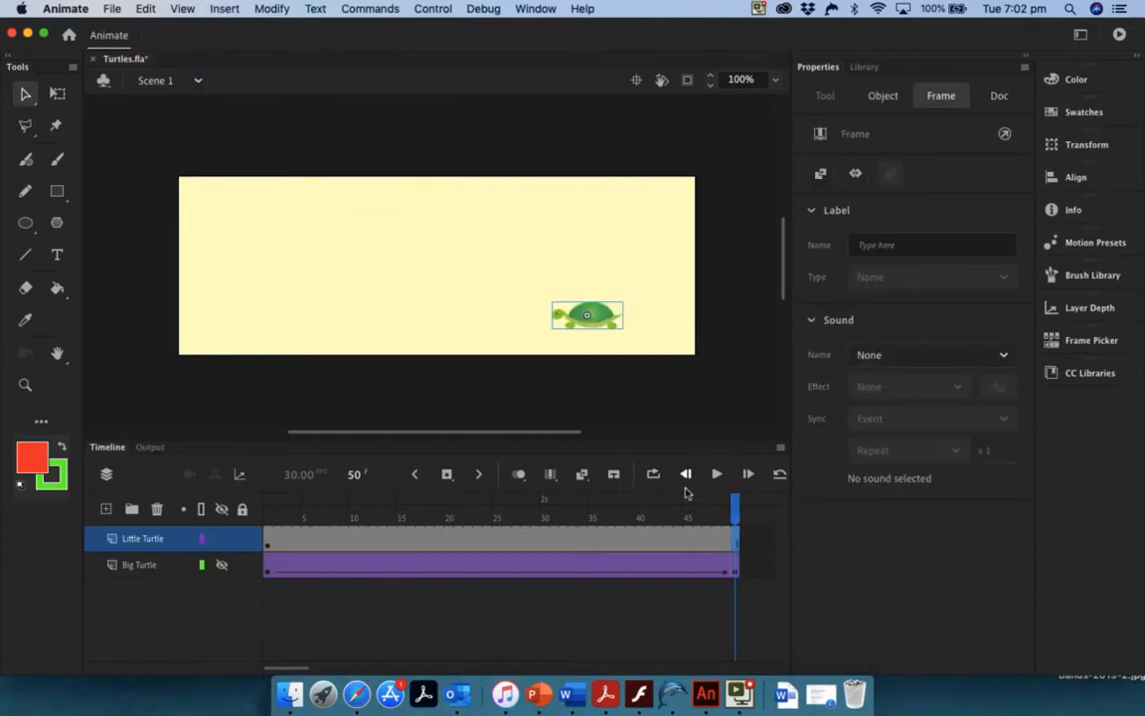
drag(734, 511, 757, 449)
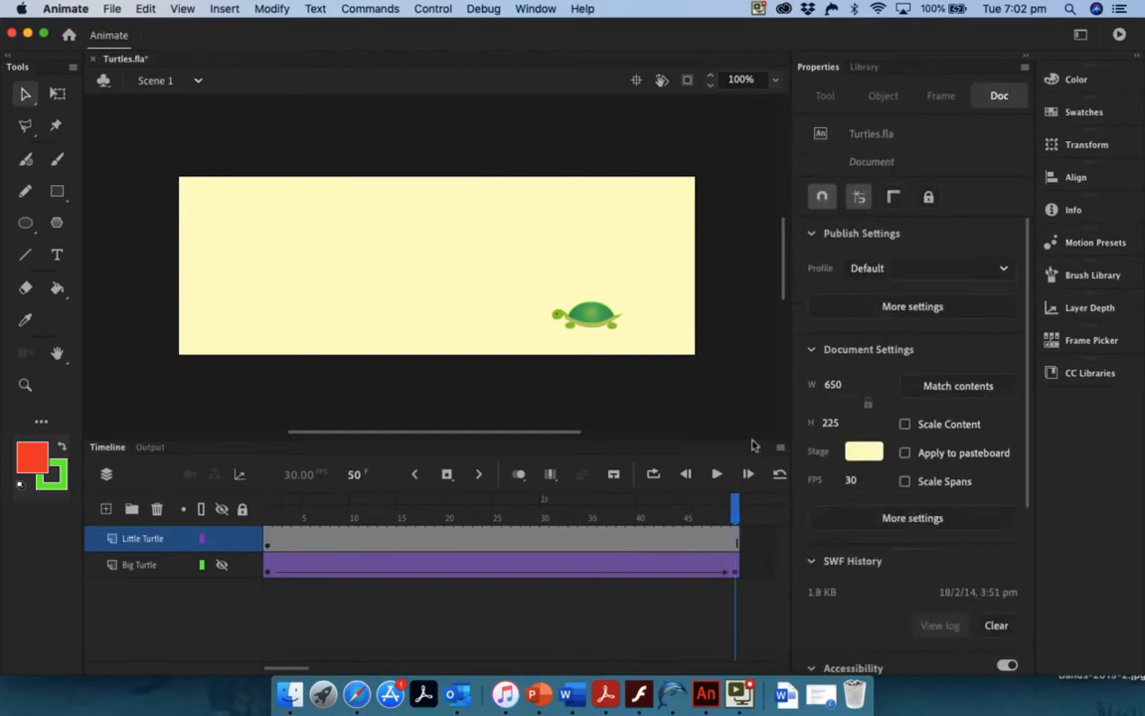
Create a classic tween across the Little Turtle layer's frame span and play the timeline through to frame 50
right_click(318, 539)
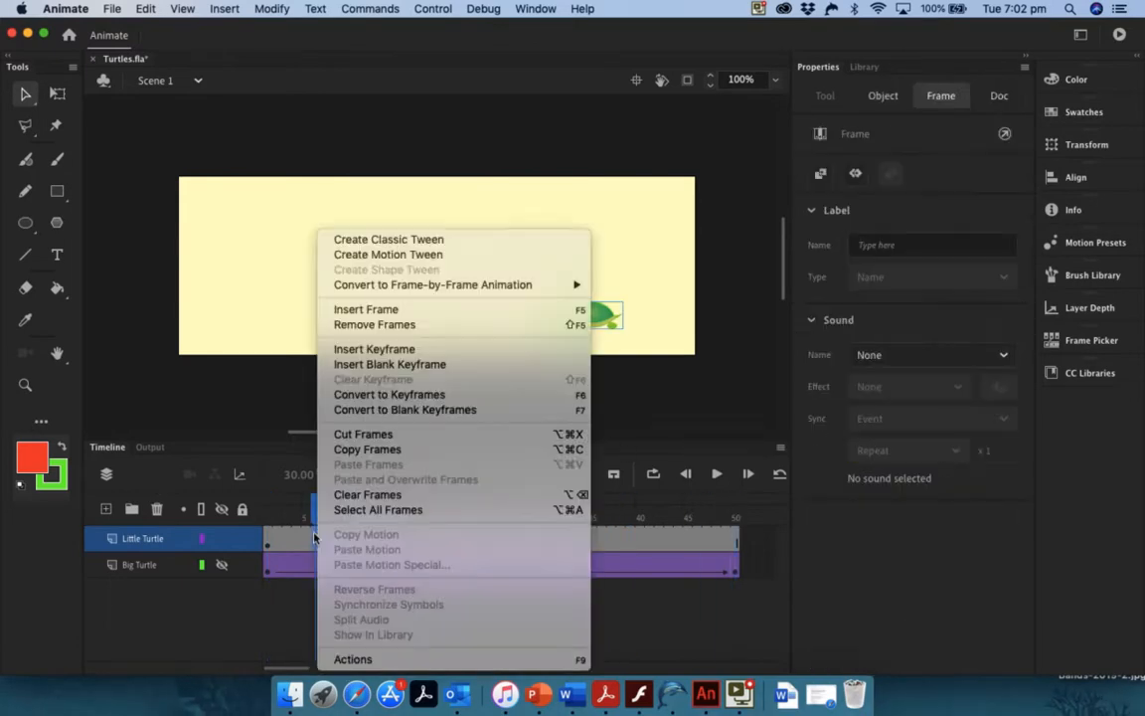
click(399, 240)
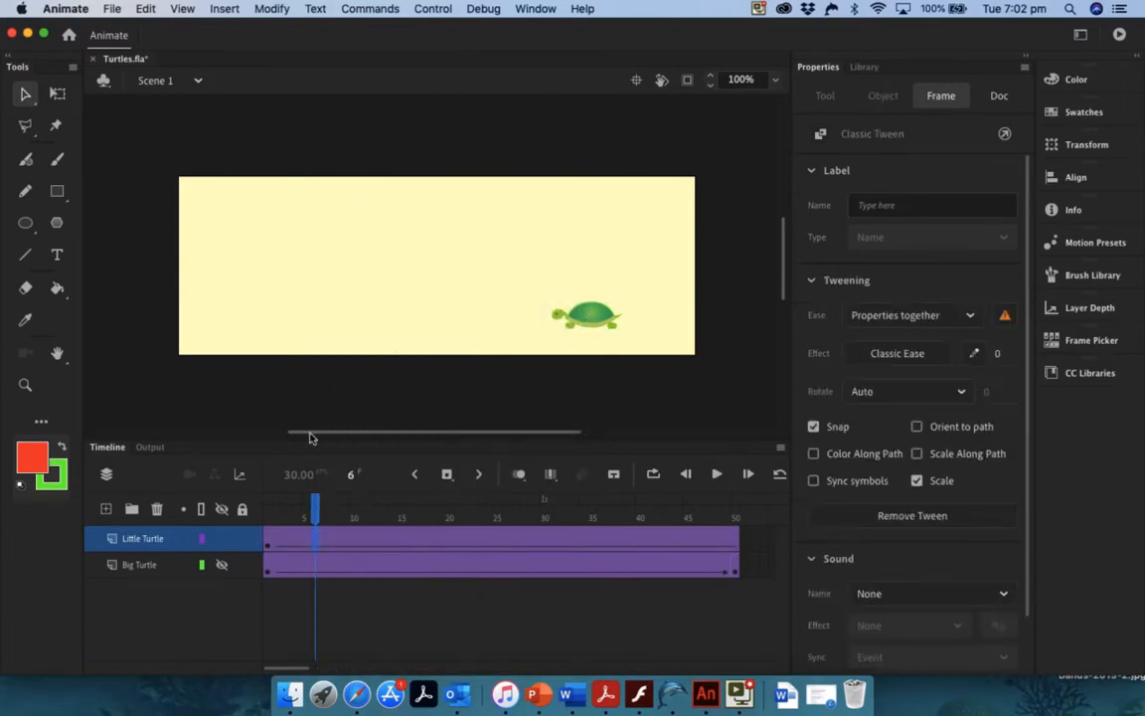
drag(318, 511, 506, 509)
key(Return)
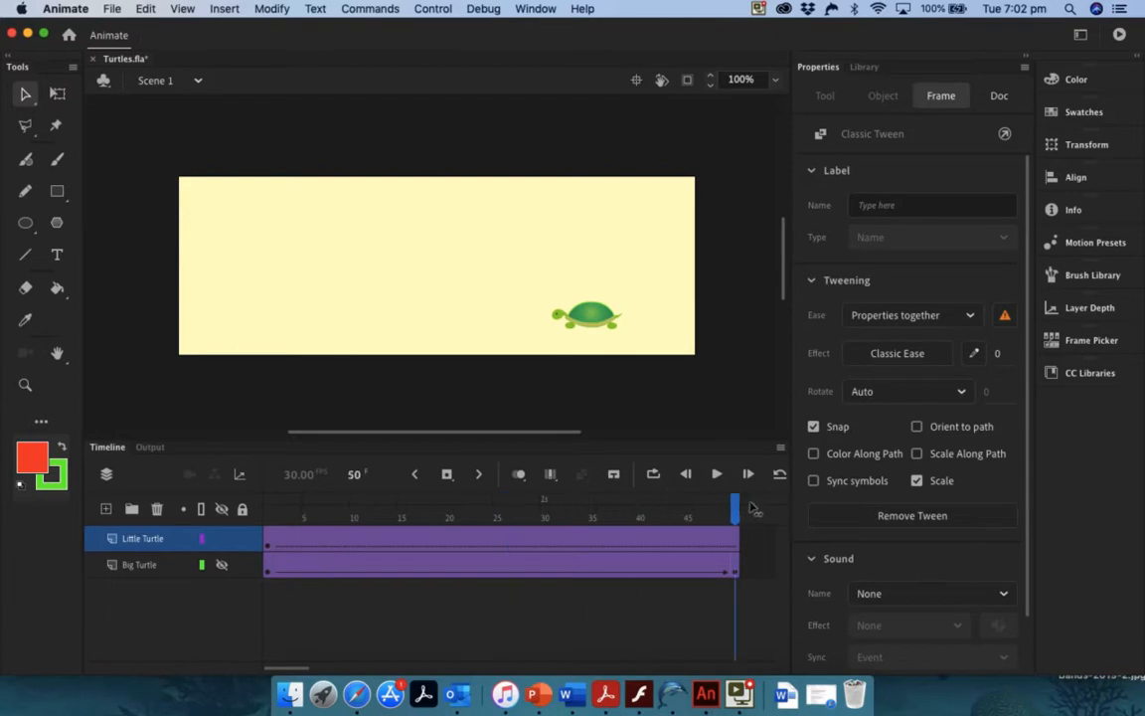
Move the little turtle at frame 50 straight across to the stage's left side, about X 101, and play the tween from frame 1
click(523, 382)
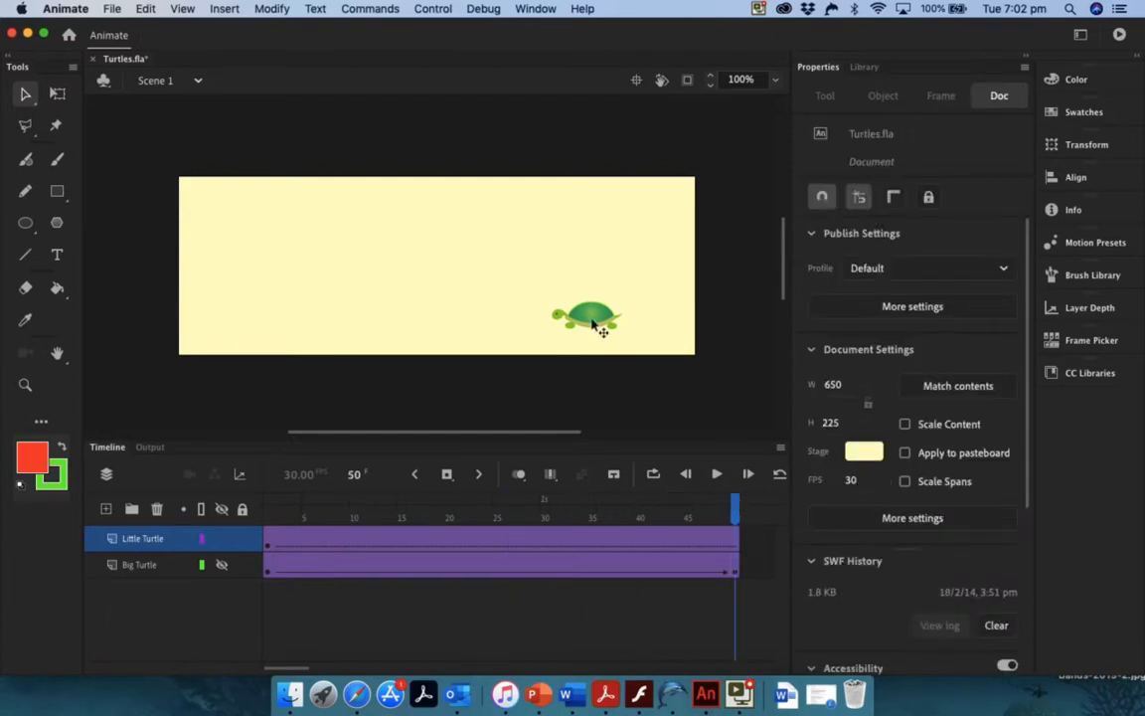
drag(593, 322, 266, 327)
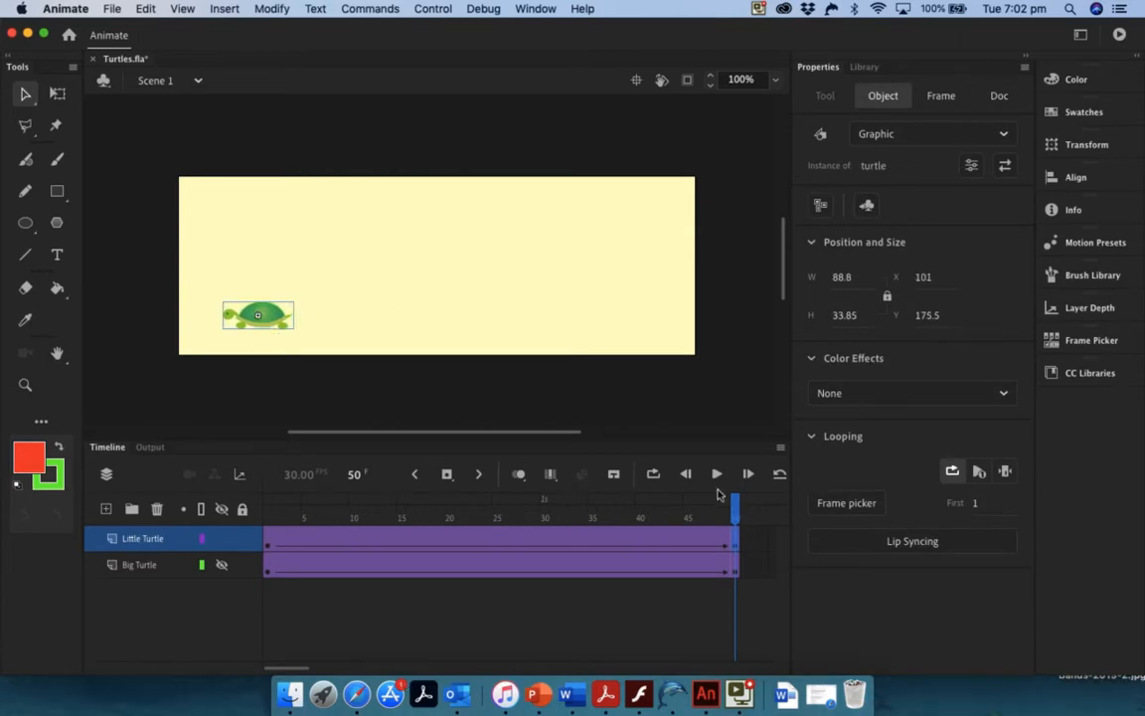
drag(736, 514, 35, 504)
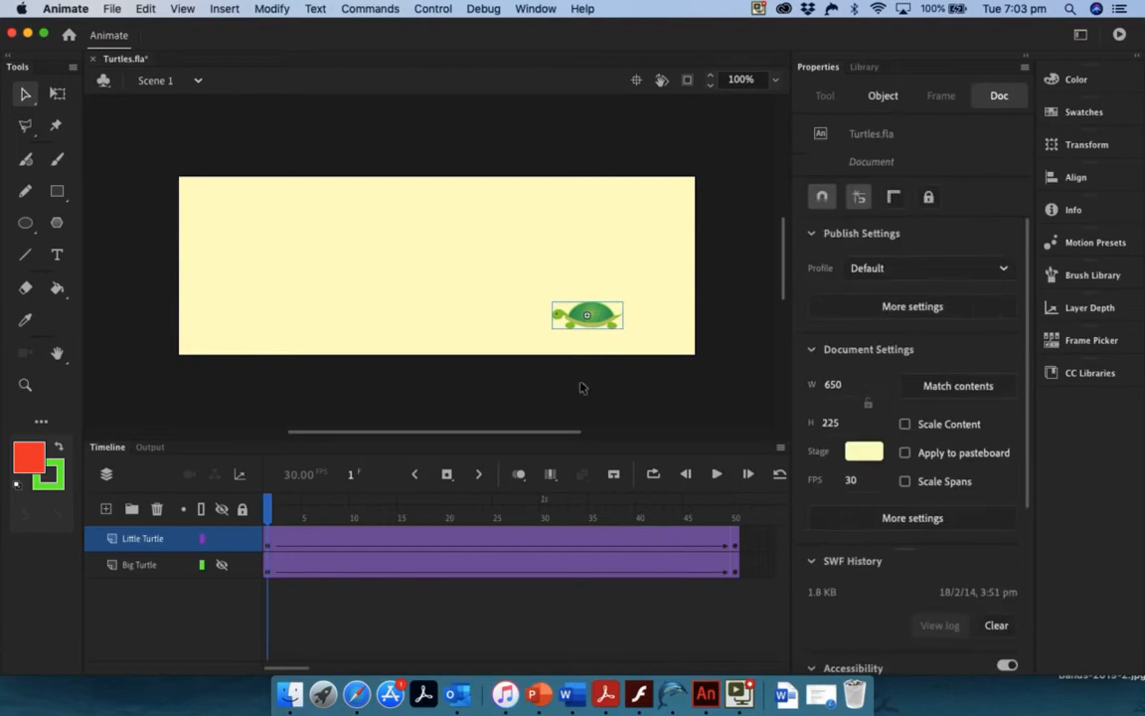
click(715, 475)
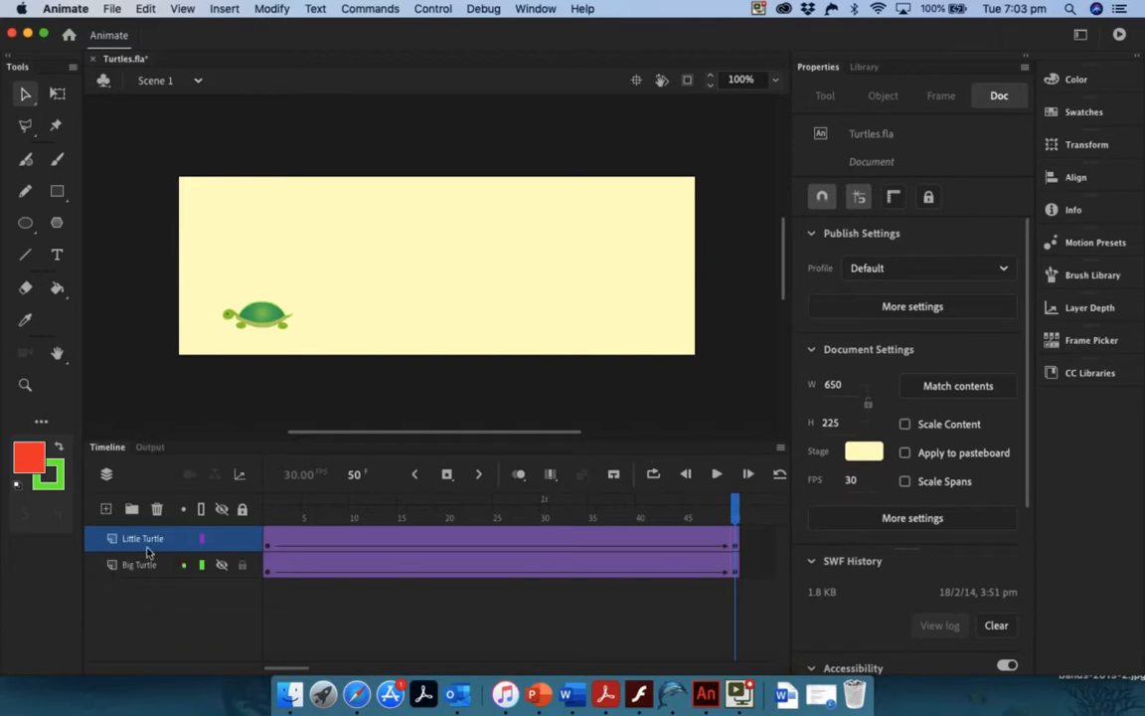
Show the Big Turtle layer and play both turtles' tweens together from frame 1
click(218, 564)
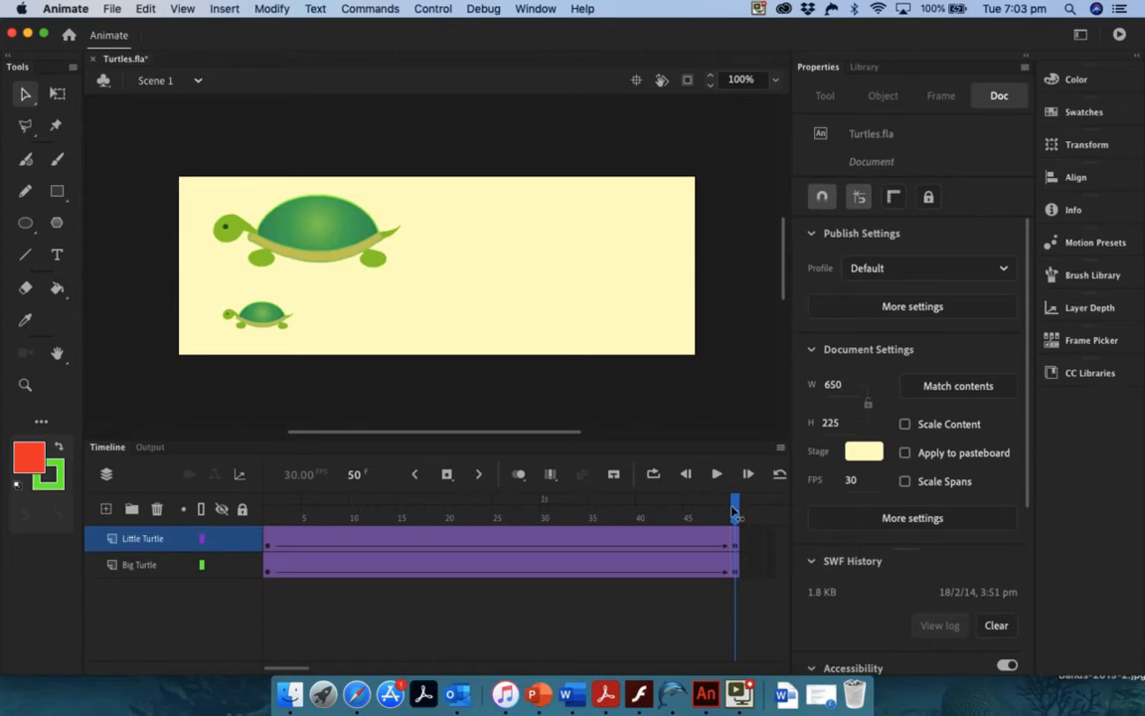
drag(736, 512, 266, 512)
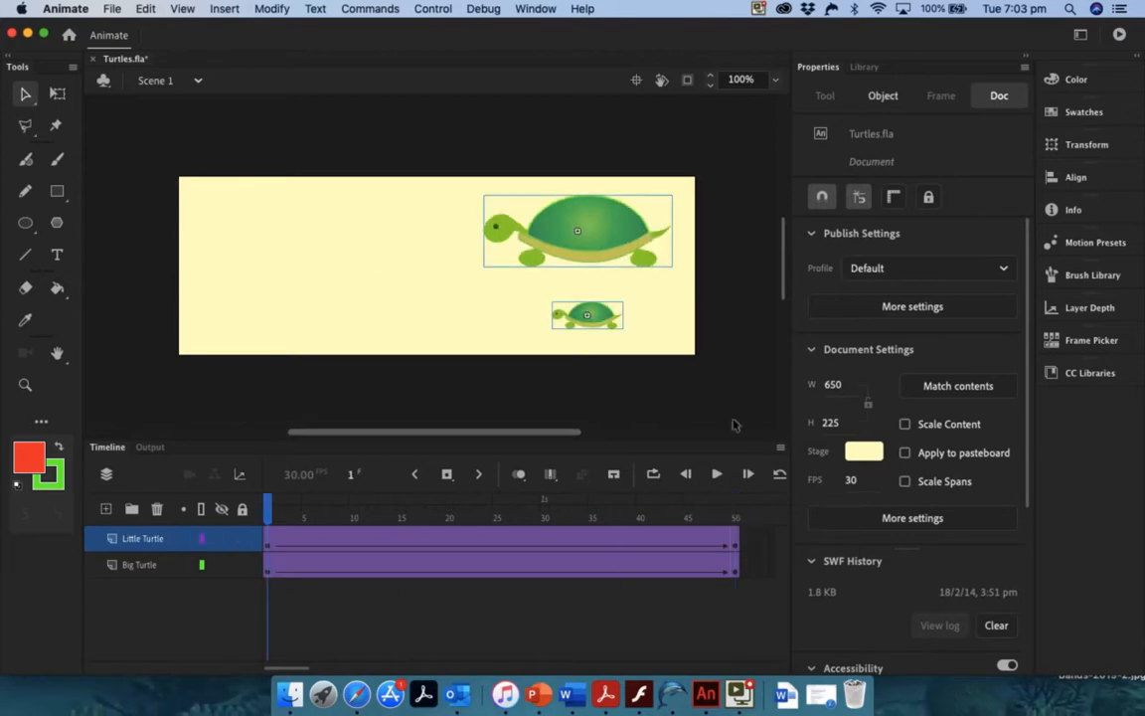
click(715, 475)
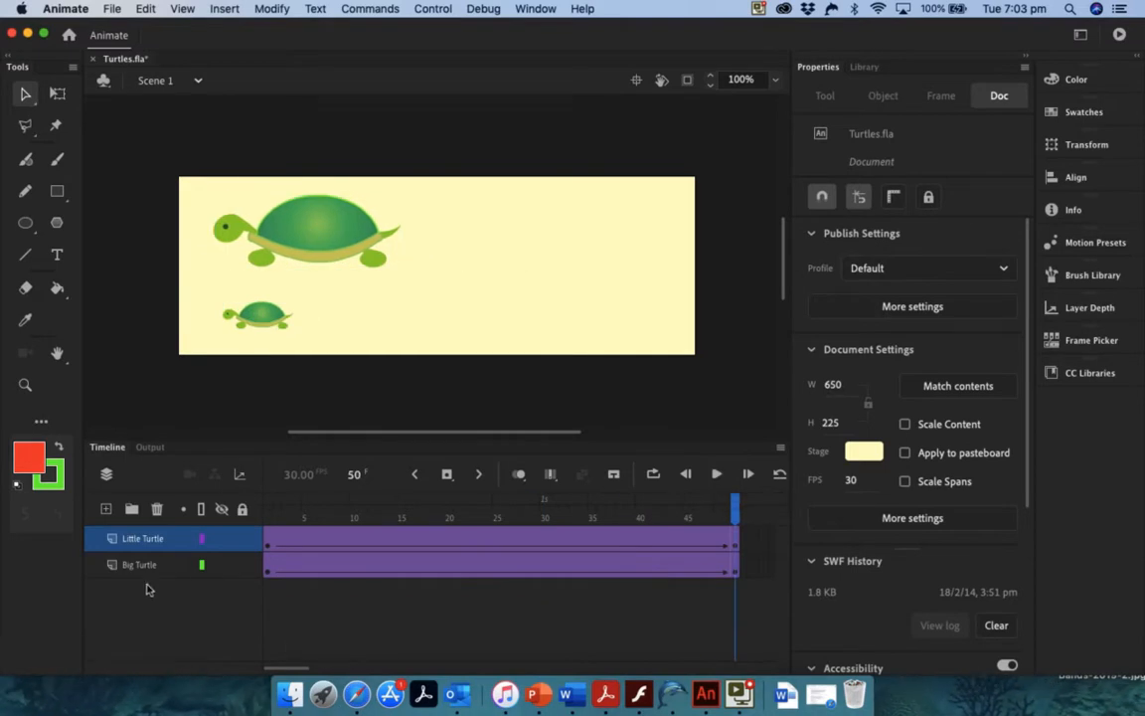
Hide the Little Turtle layer, then play and scrub the Big Turtle layer's tween on its own
click(219, 539)
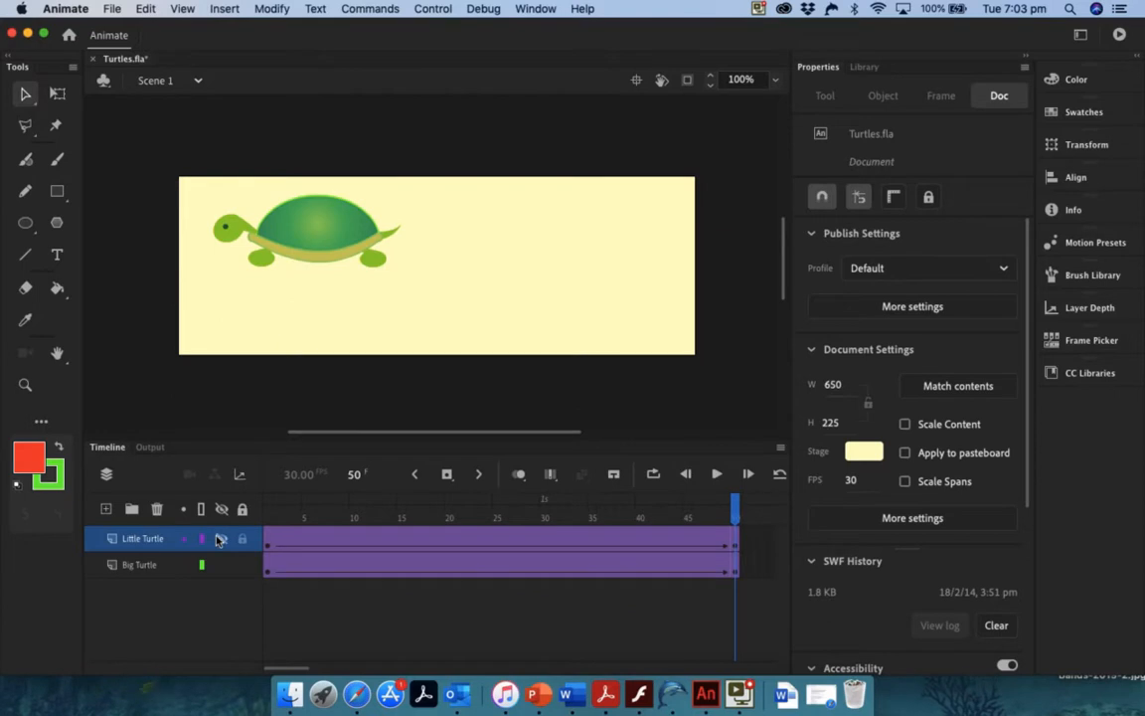
click(128, 566)
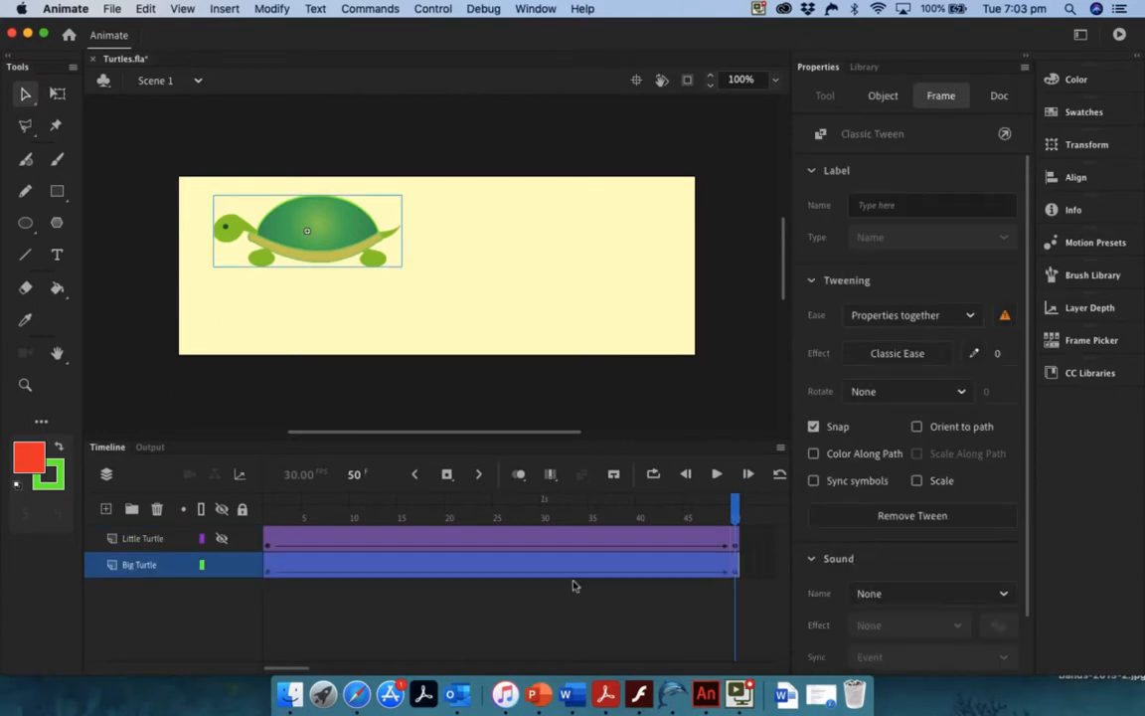
key(Return)
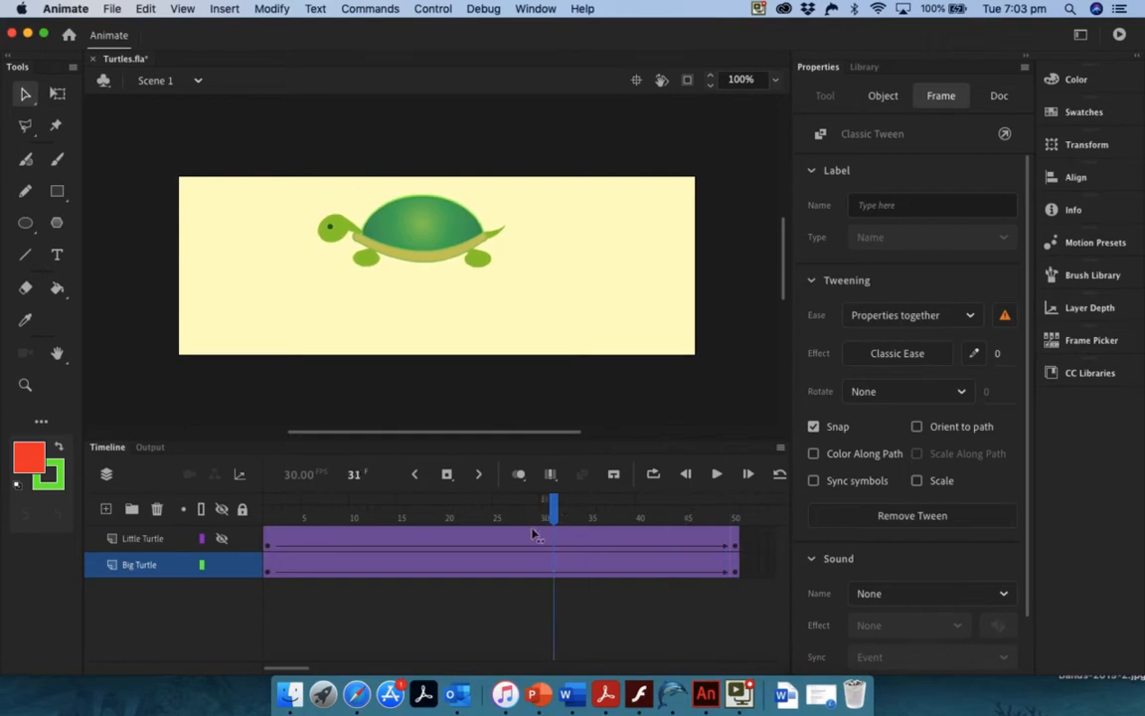
drag(764, 496, 469, 513)
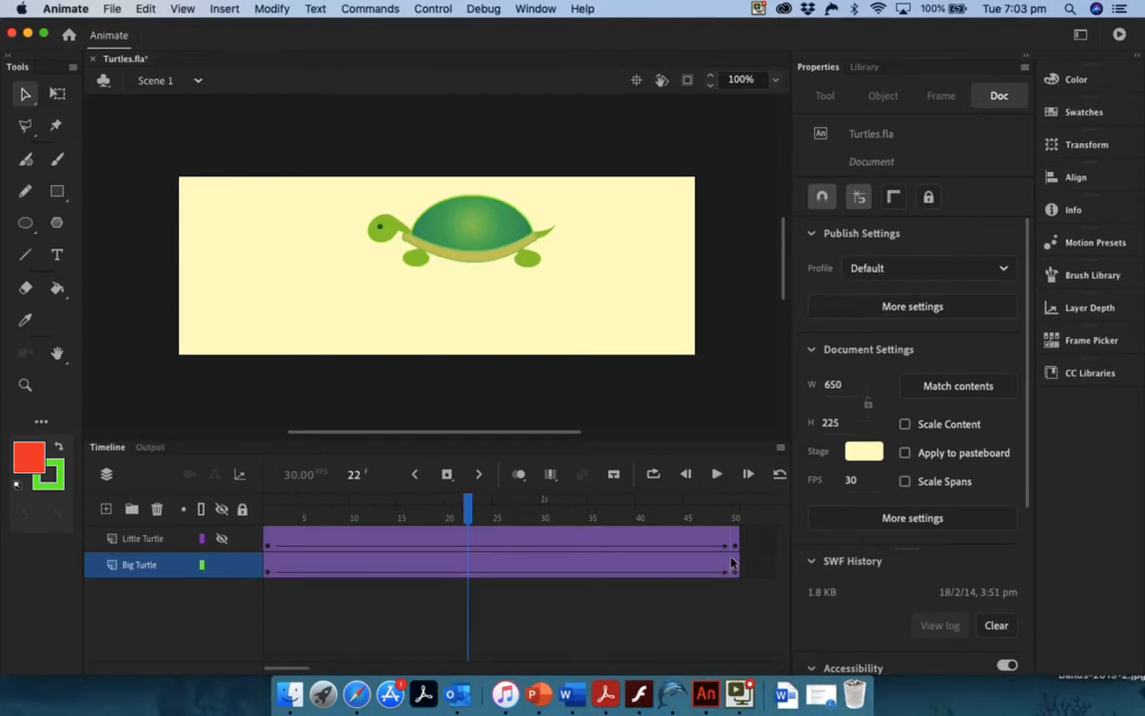
Apply the Bounce Ease In Out effect to the Big Turtle layer's tween, play it and return to frame 1
drag(731, 564, 267, 601)
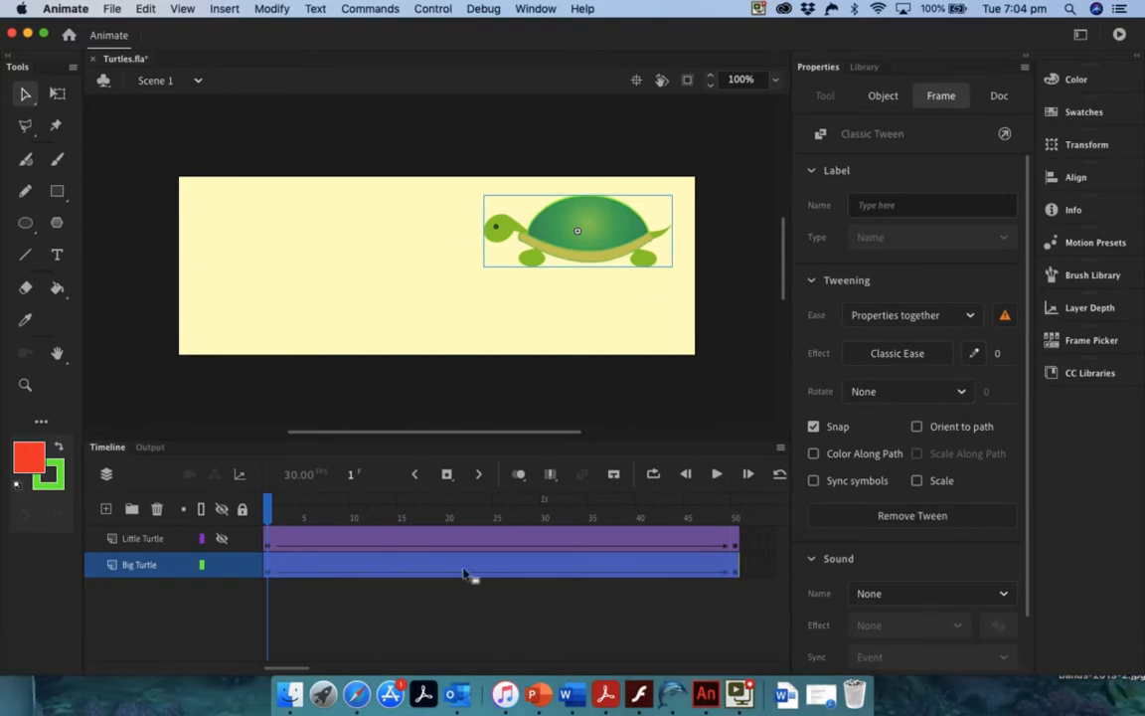
click(883, 356)
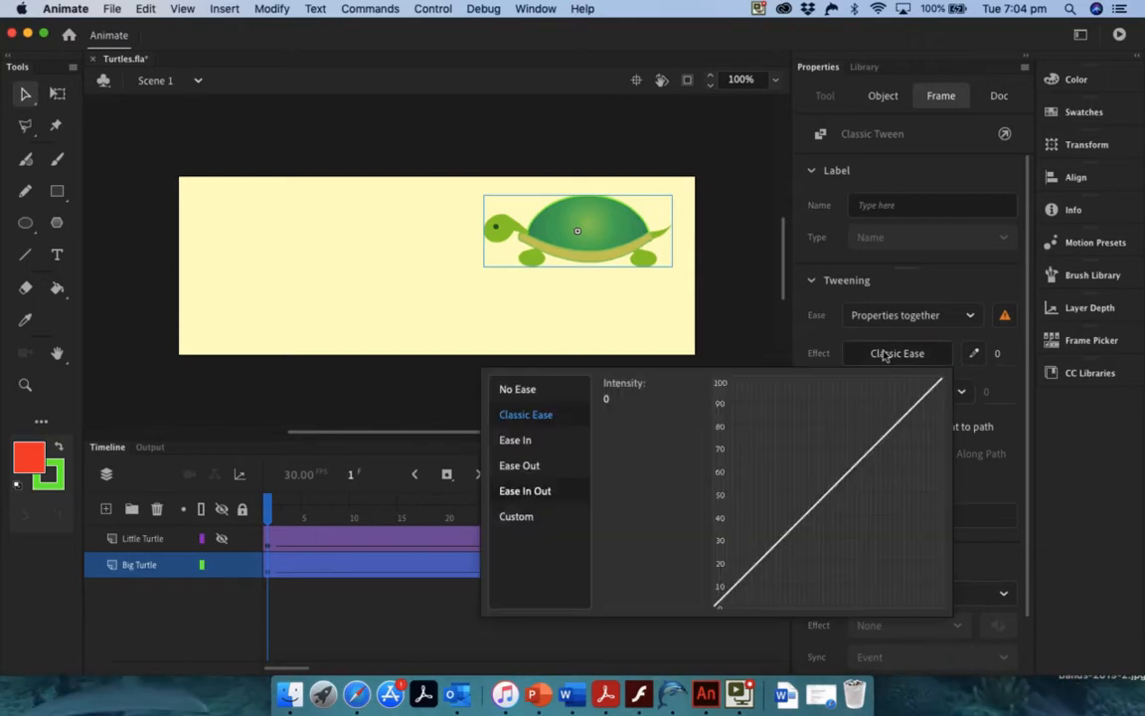
click(527, 491)
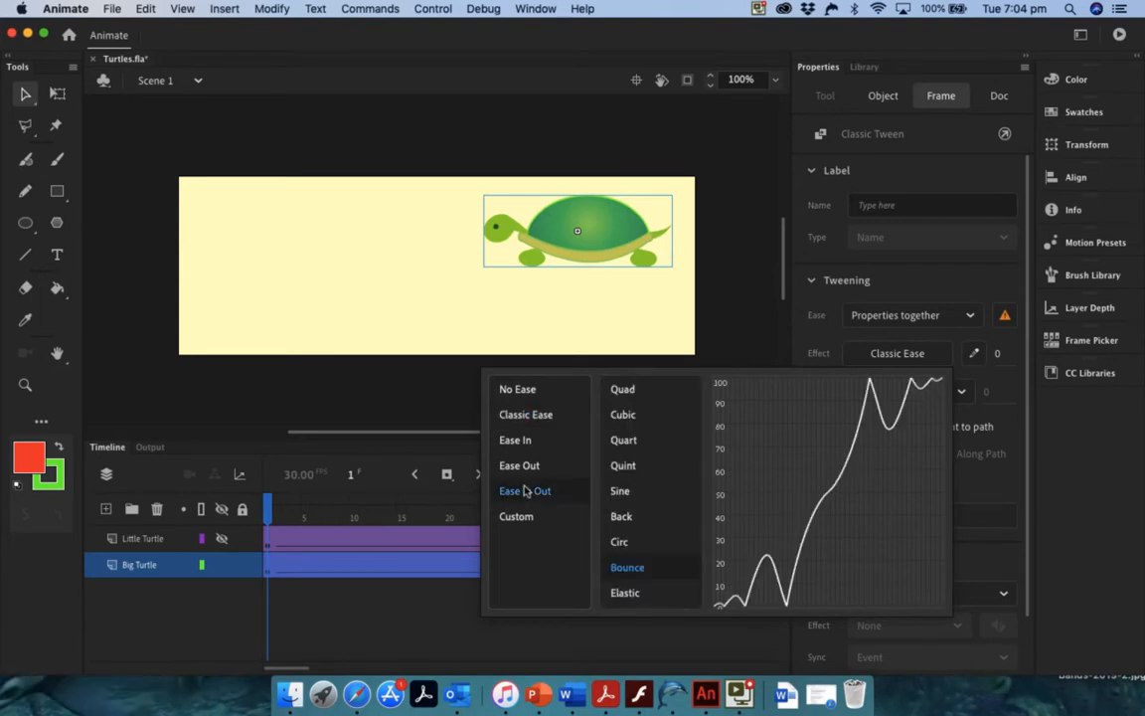
double_click(629, 569)
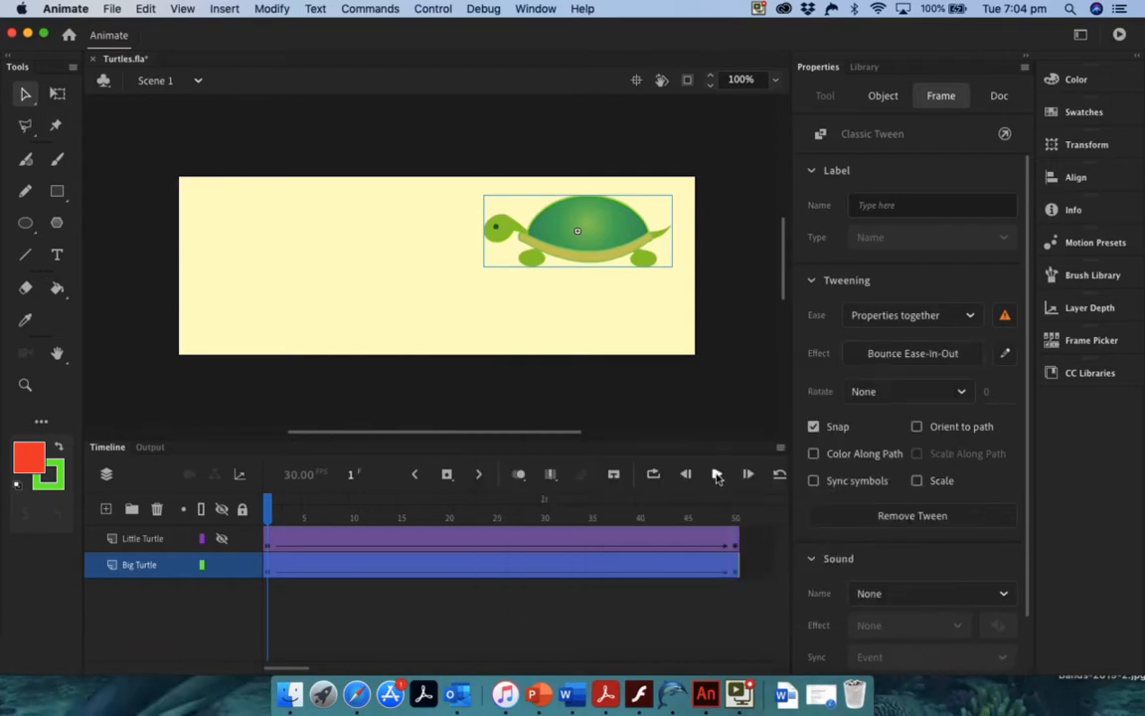
click(716, 475)
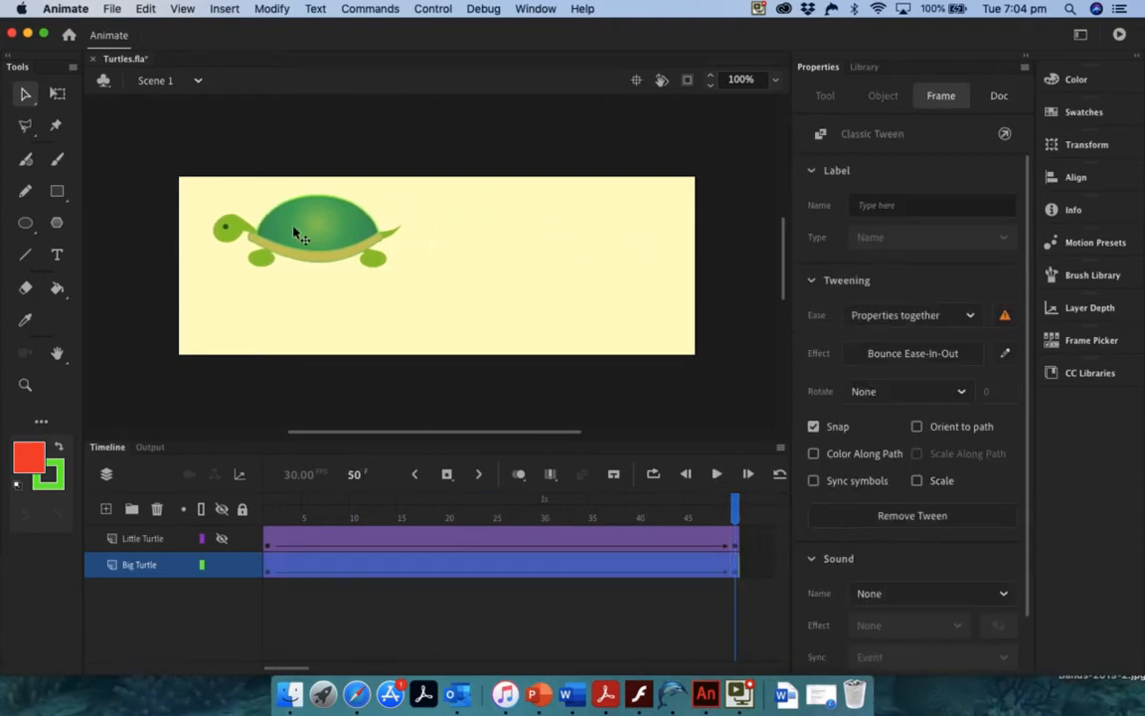
drag(736, 511, 204, 549)
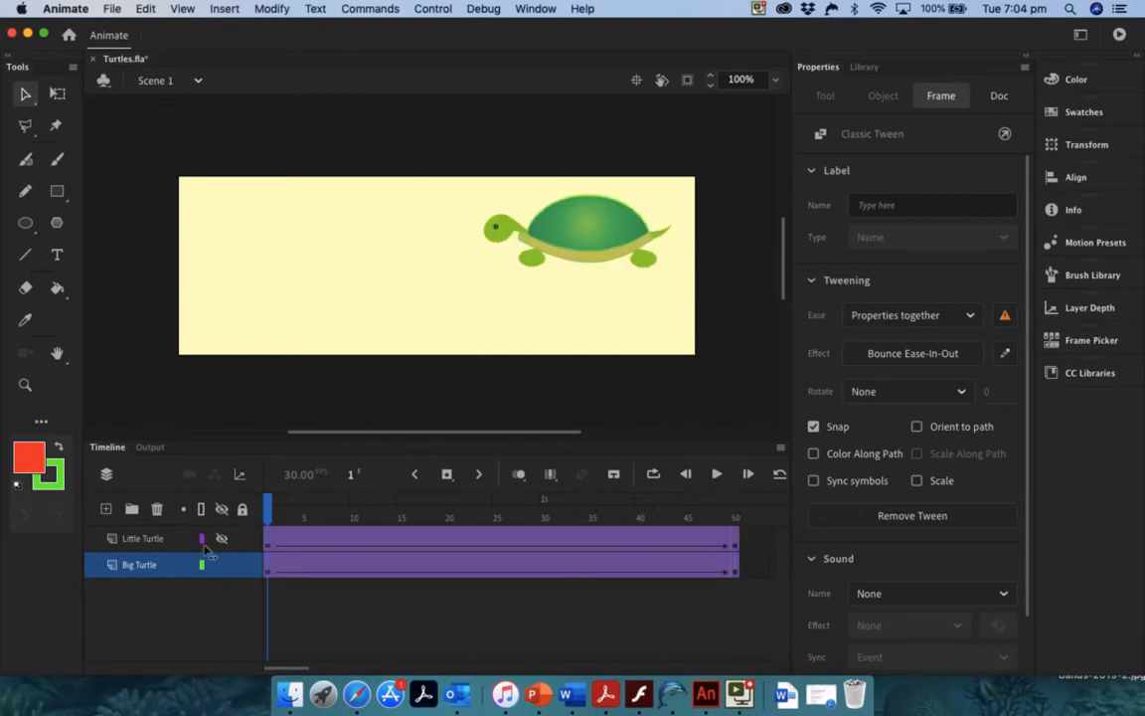
Set the ease effect of the Big Turtle layer's whole tween span to Circ Ease In Out
click(734, 566)
drag(696, 565, 276, 567)
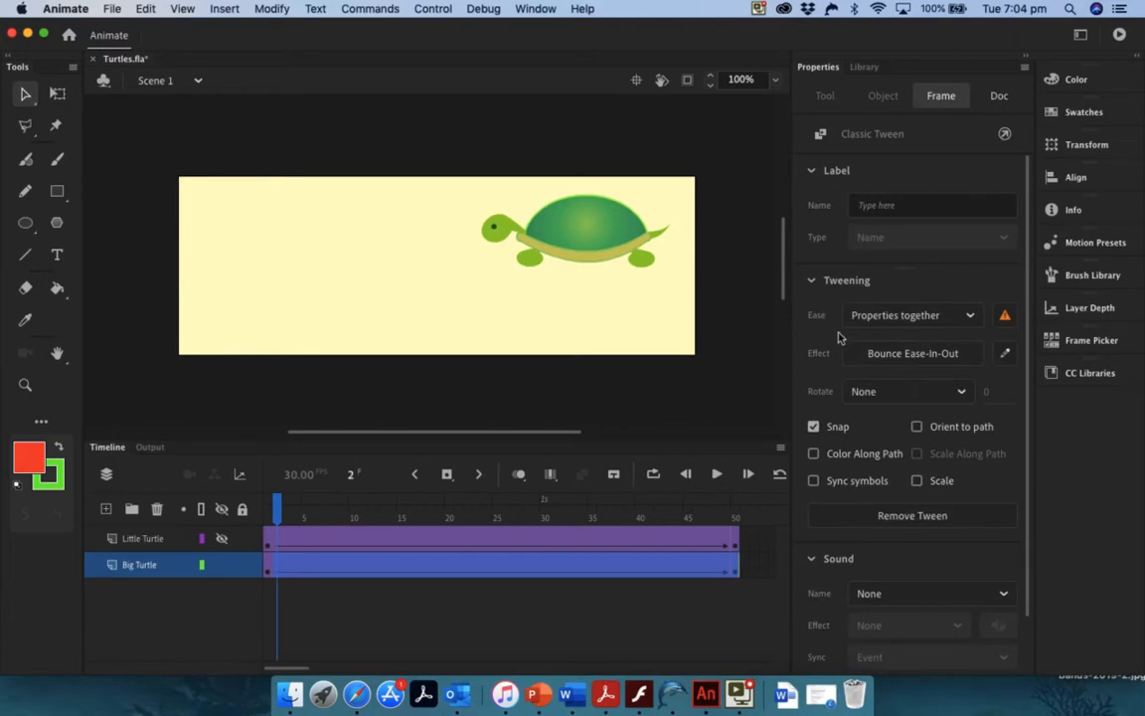
click(892, 353)
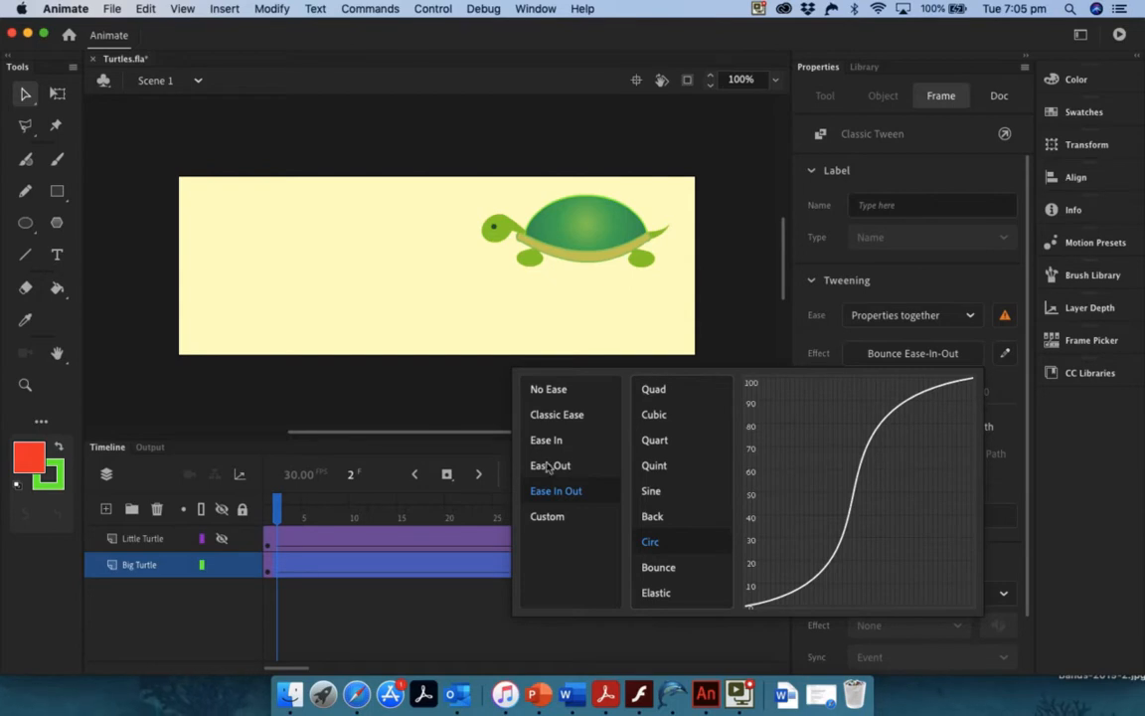
double_click(664, 540)
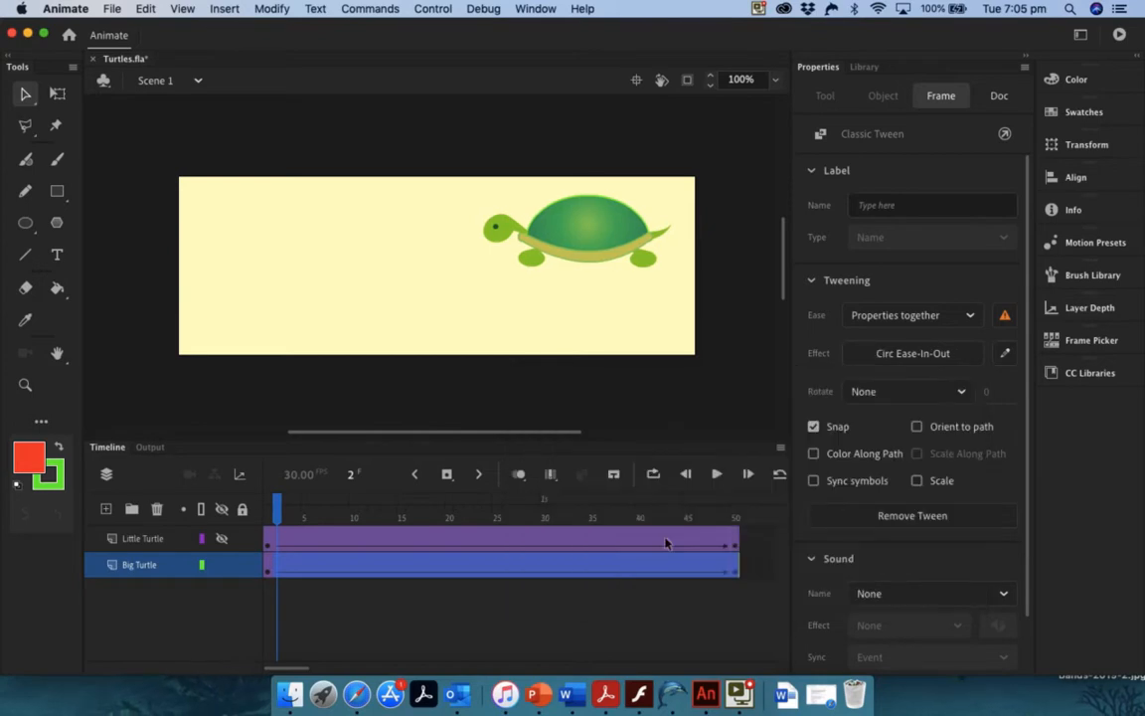
Return to frame 1, show the Little Turtle layer and play both turtles' animations
click(267, 514)
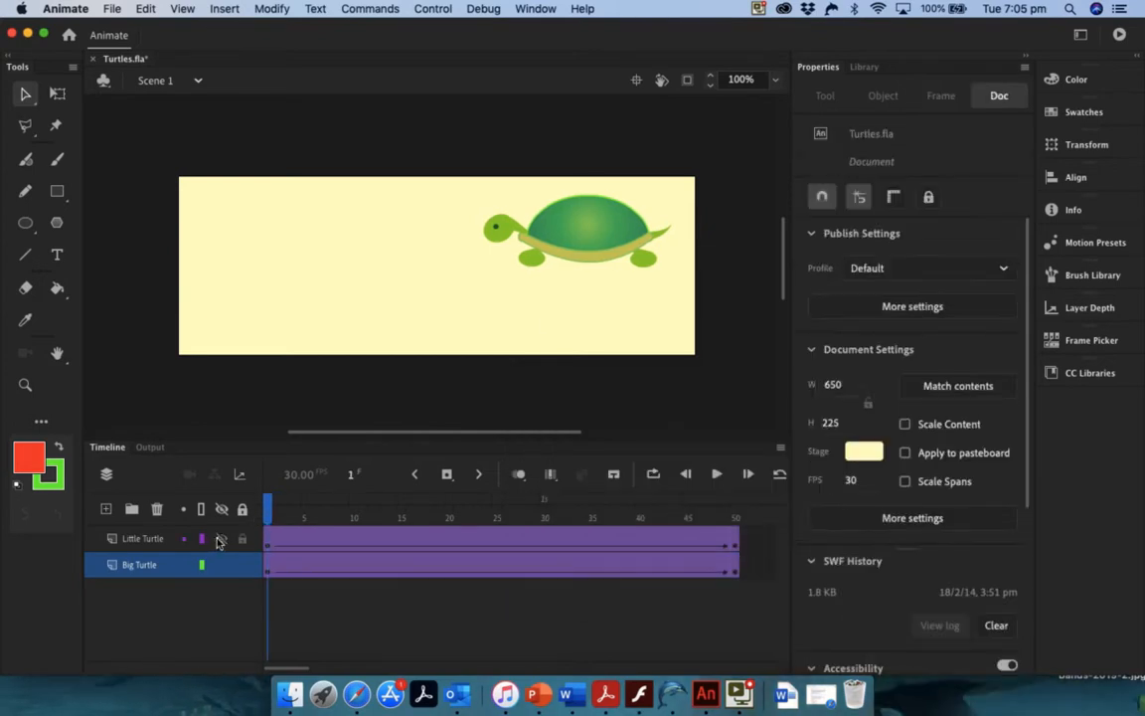
click(221, 540)
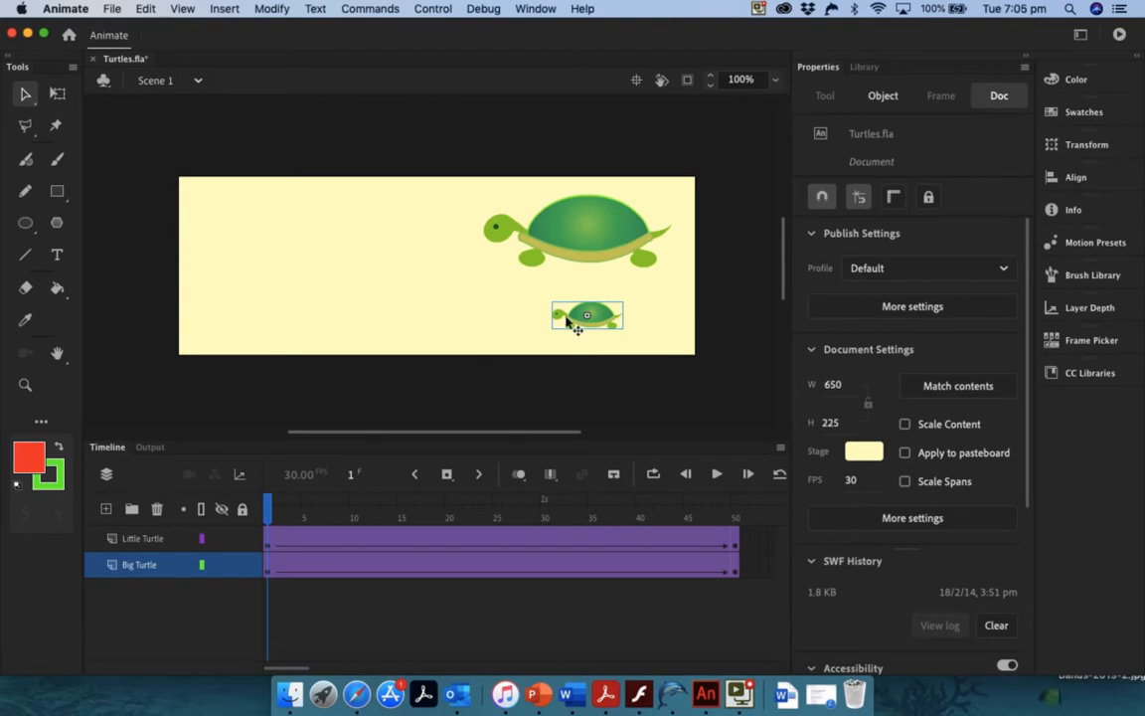
click(715, 474)
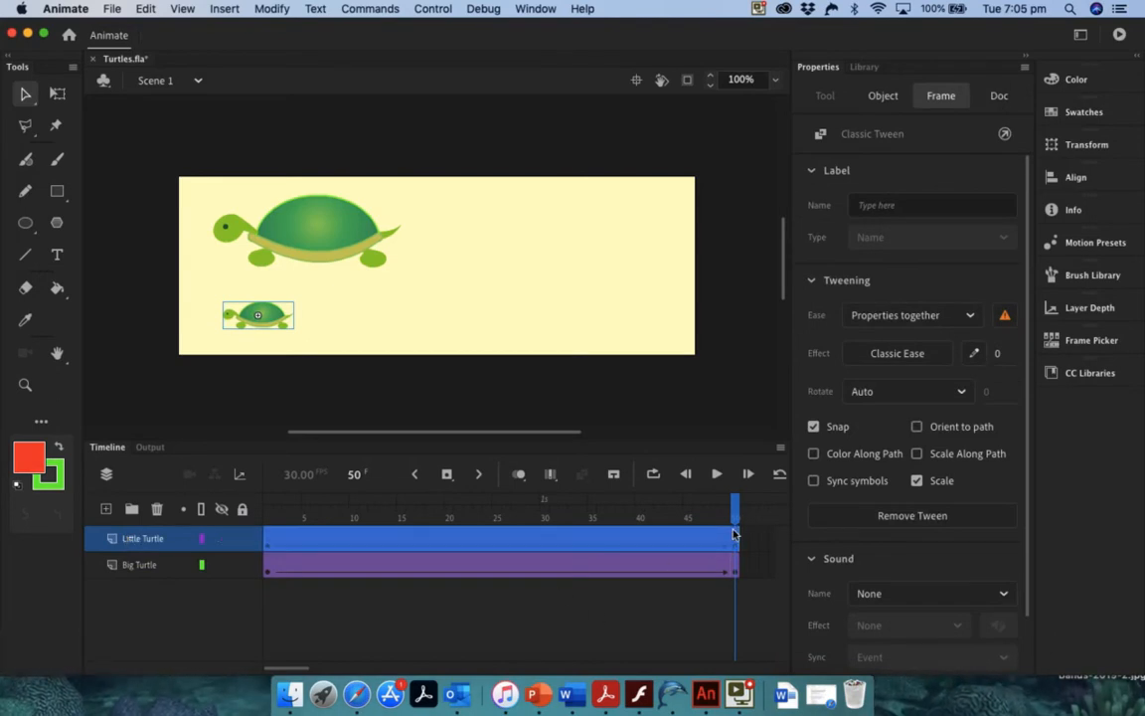
Select the Little Turtle layer's whole tween span, set its ease effect to Quart Ease In Out and play both animations
click(682, 541)
click(732, 537)
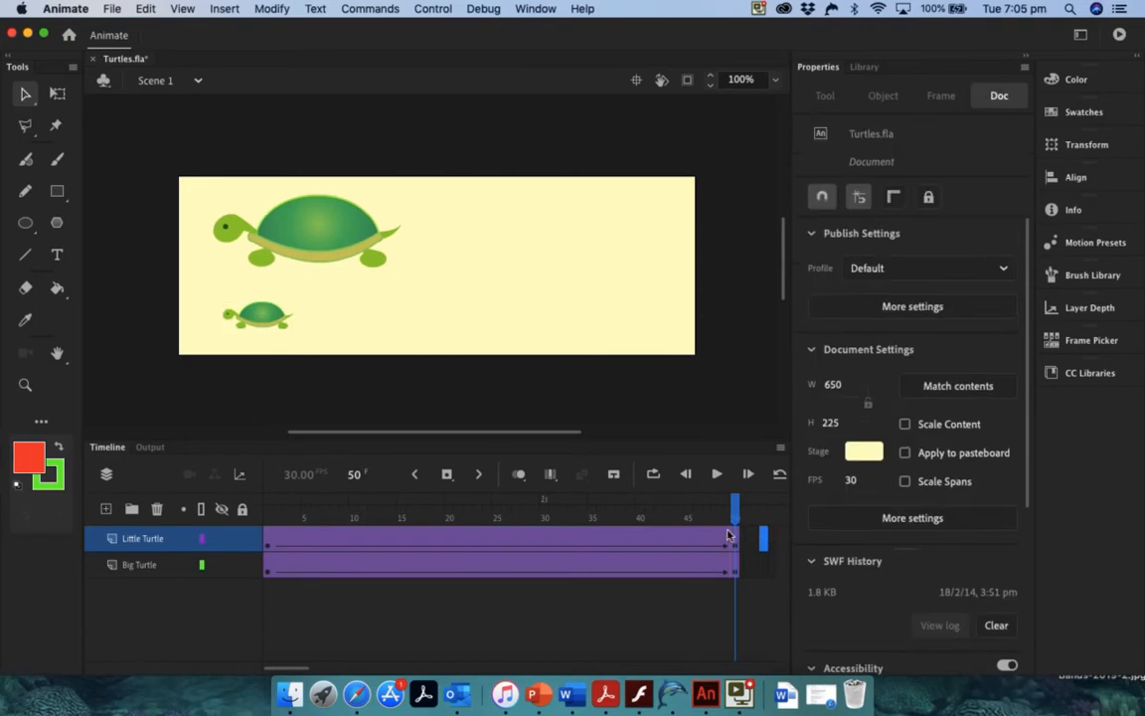
drag(732, 538, 265, 538)
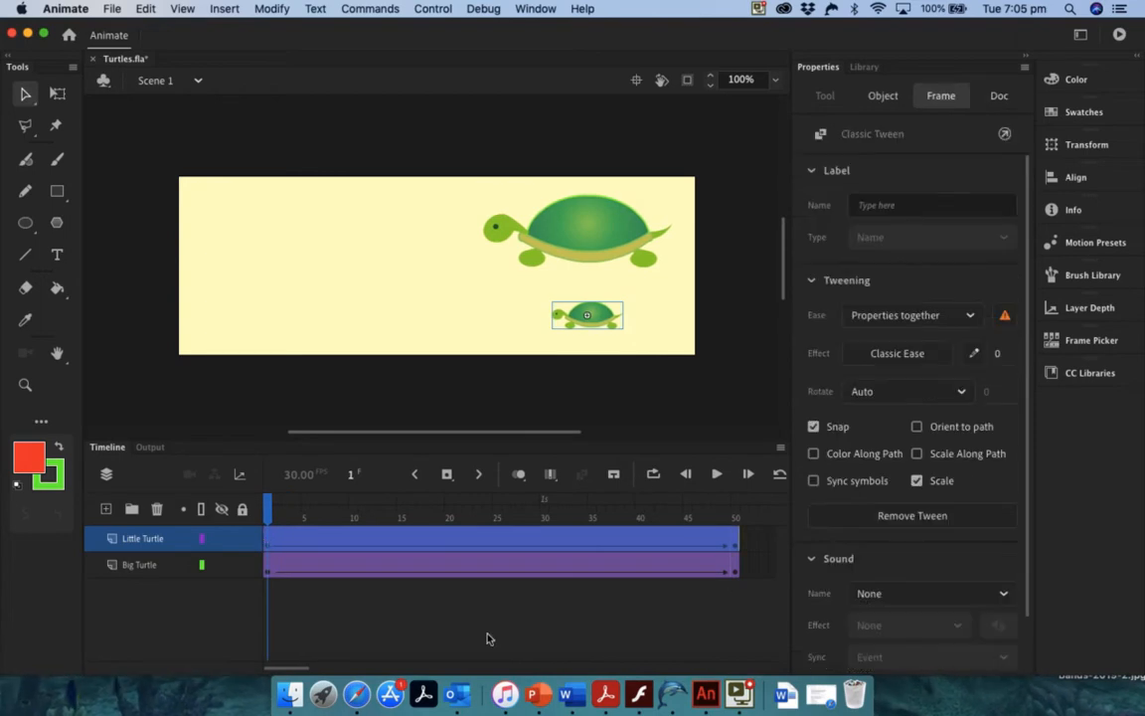
click(900, 355)
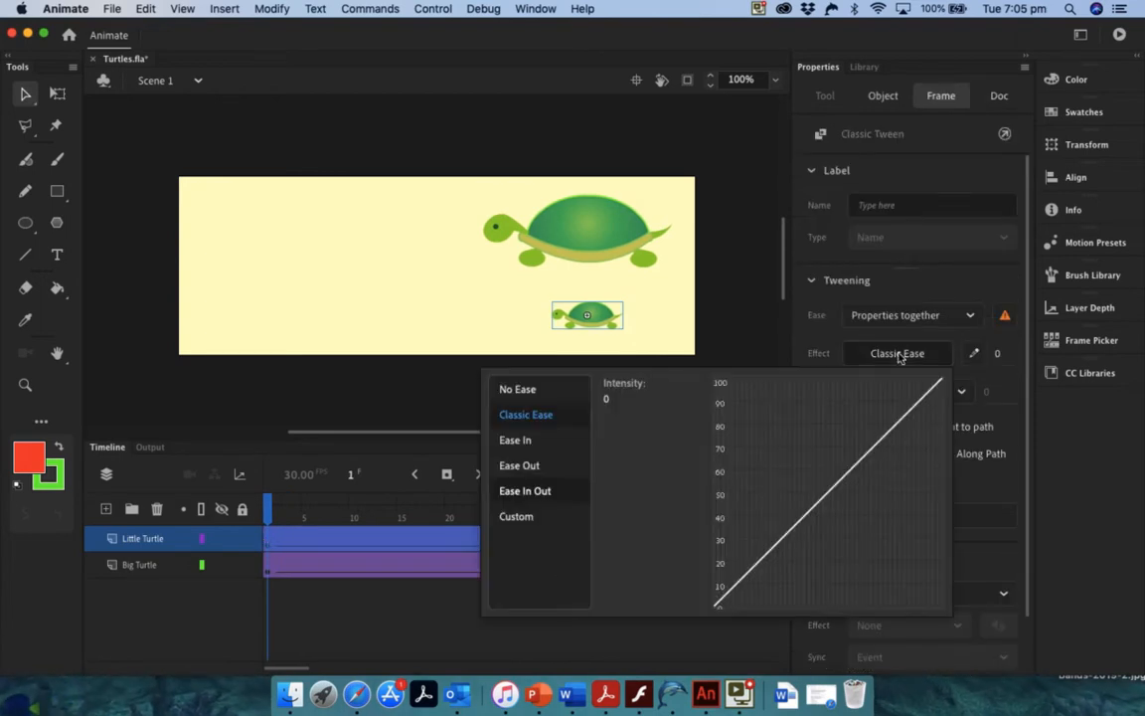
click(524, 490)
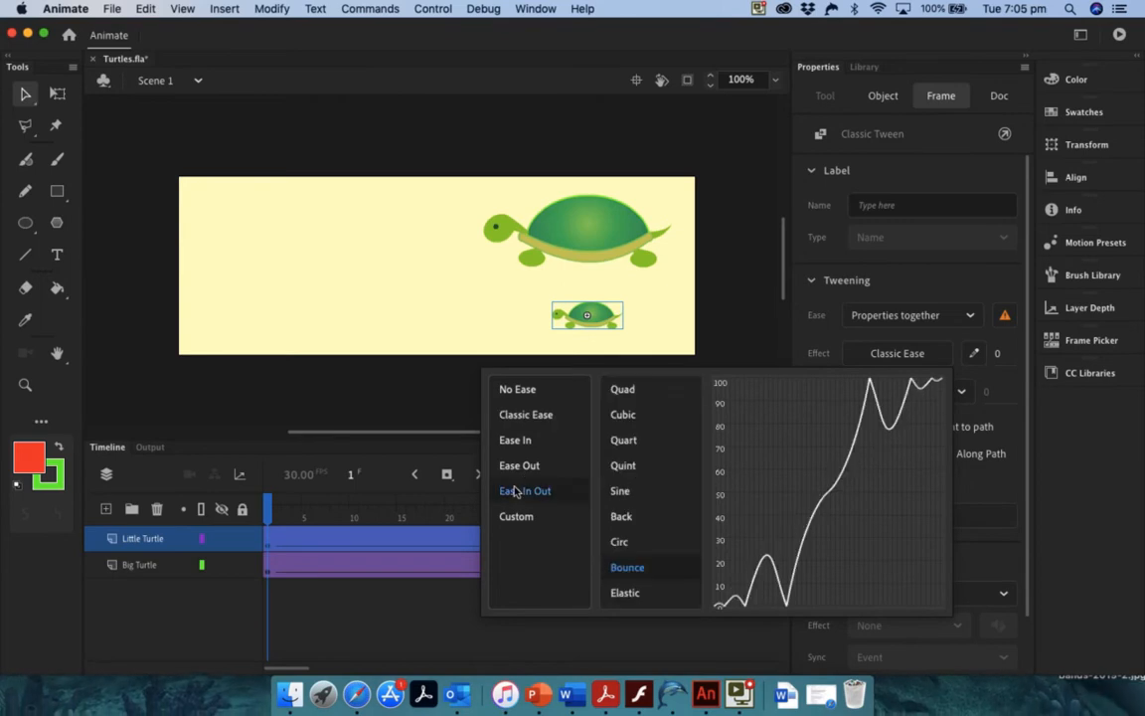
click(623, 443)
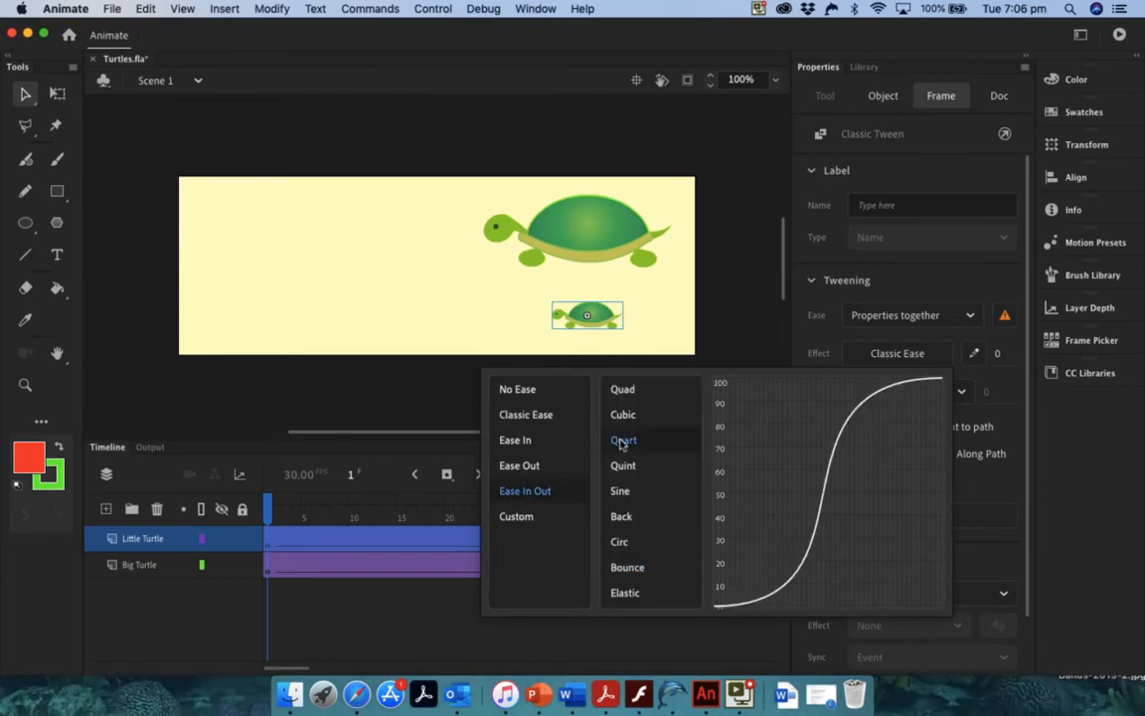
double_click(623, 444)
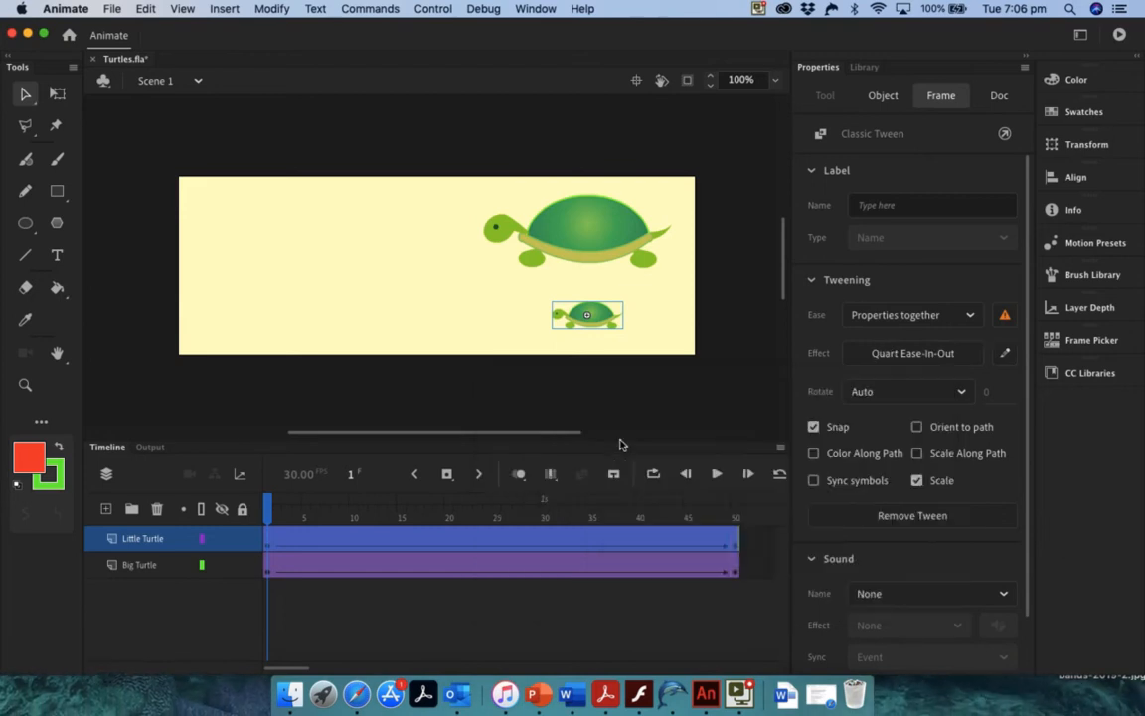
click(715, 475)
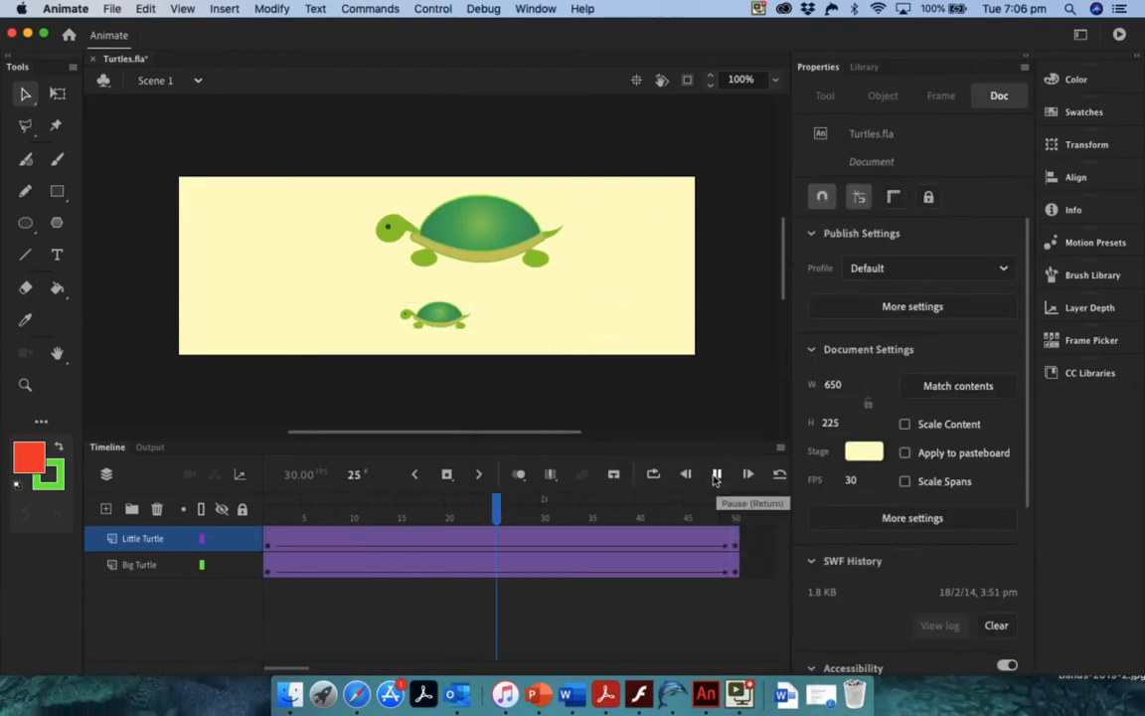